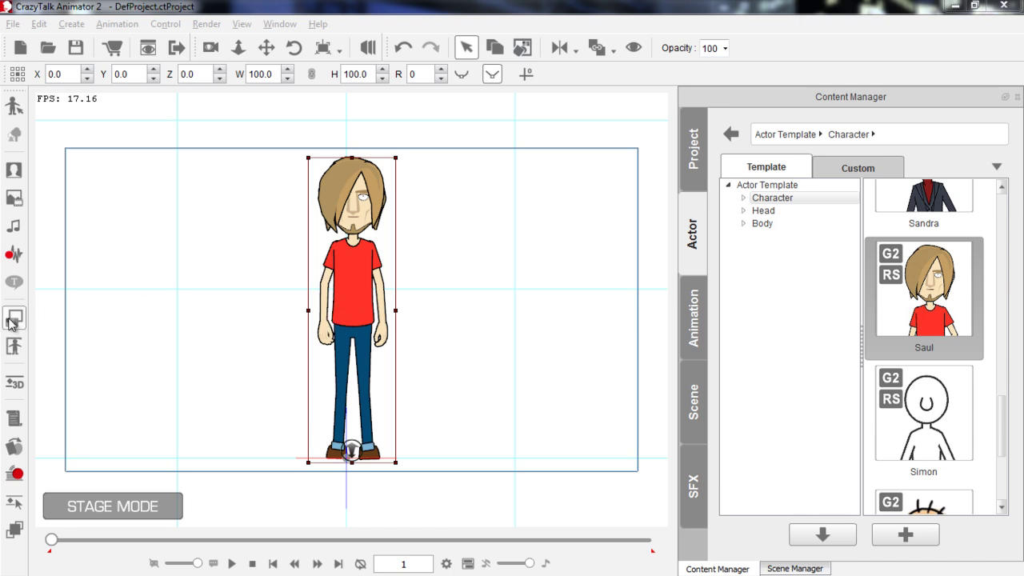
Open the character's render styles and preview Neon, Pop Art, Retro, Inverted and Silhouette before restoring the Default style
click(14, 320)
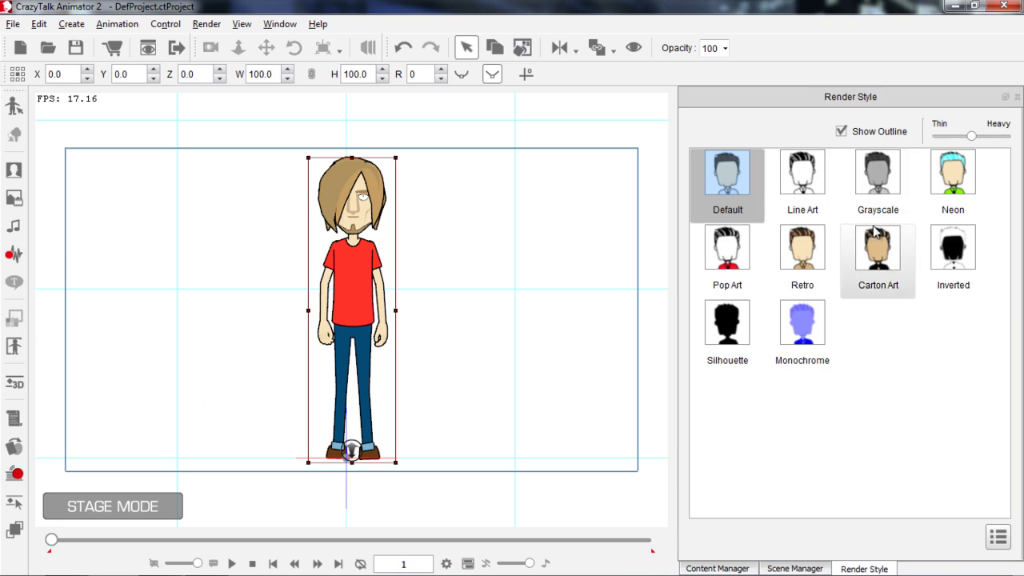
click(823, 204)
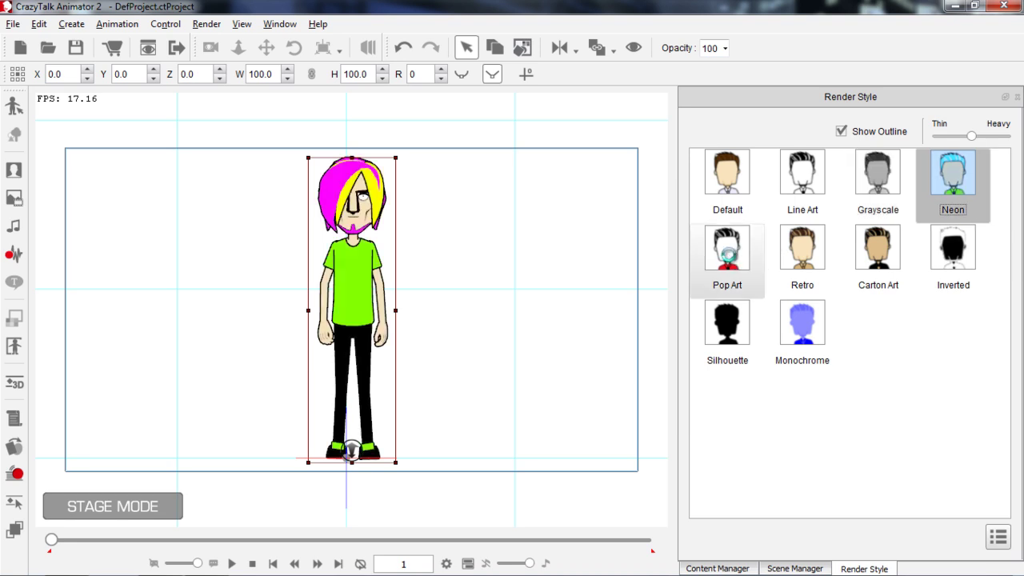
click(787, 257)
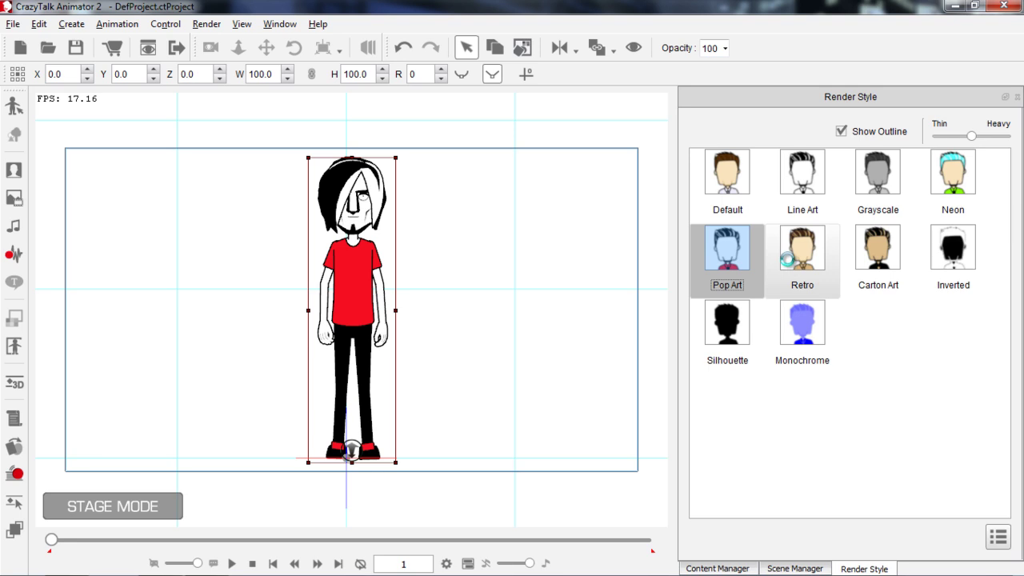
click(865, 259)
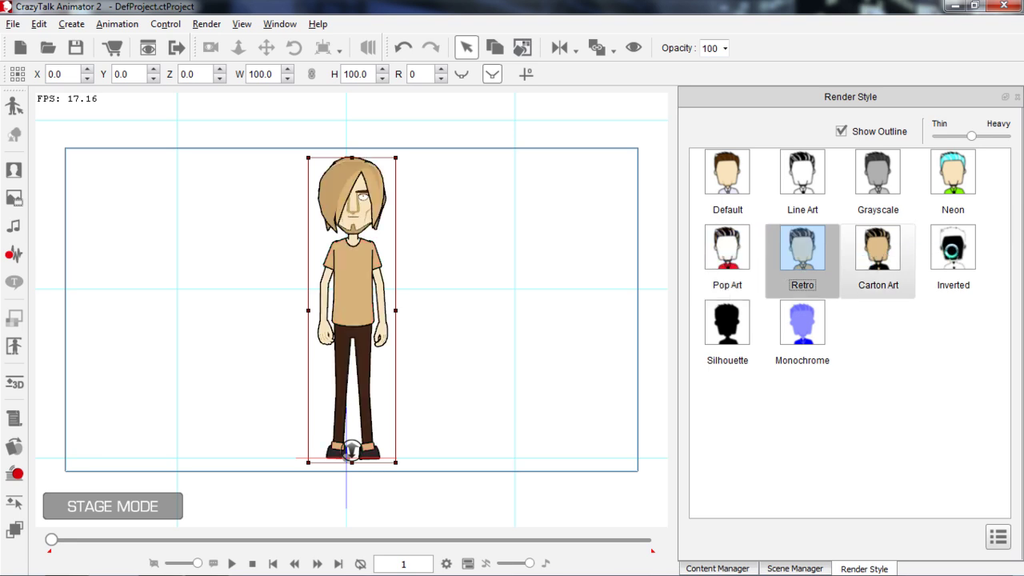
click(914, 261)
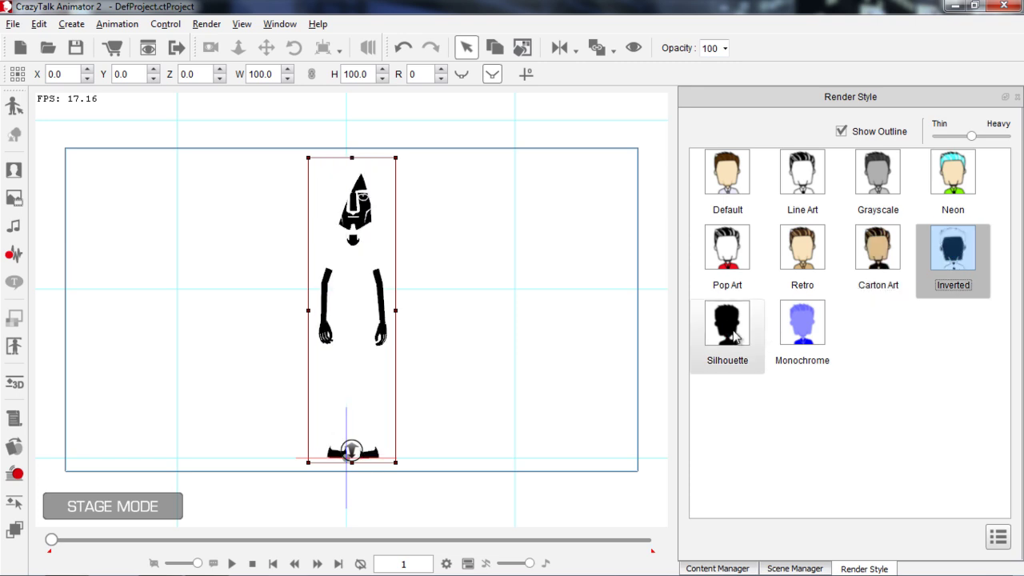
click(731, 331)
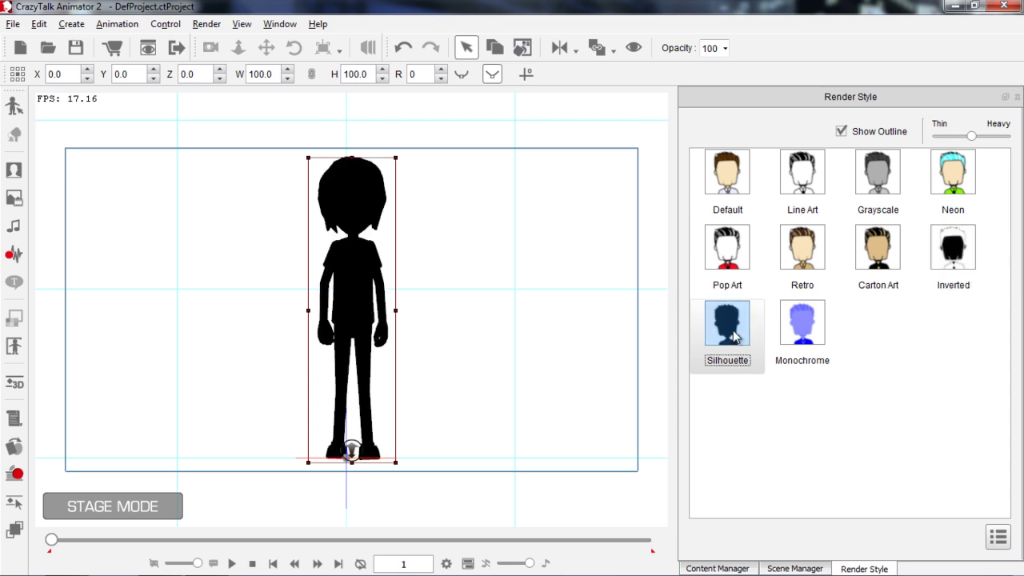
click(788, 335)
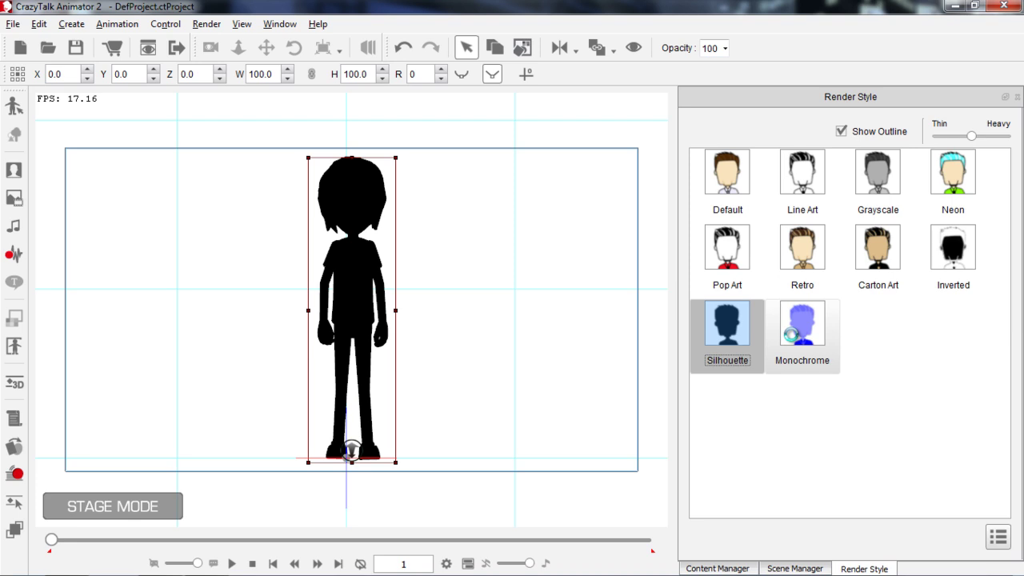
click(723, 172)
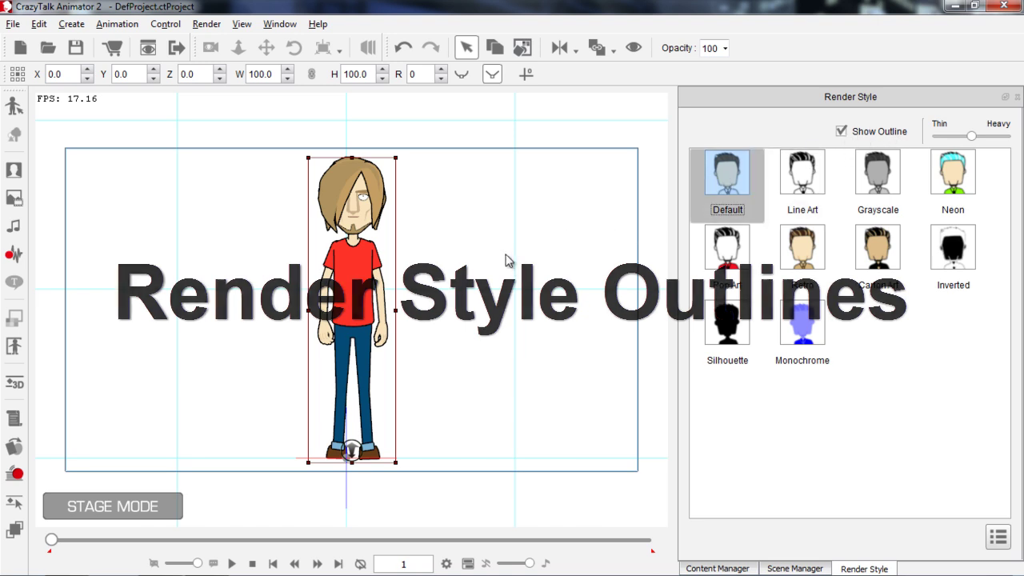
Toggle the character's outline off and back on, and make the outline slightly thinner
scroll(435, 93, up, 2)
scroll(464, 176, up, 1)
scroll(477, 256, down, 1)
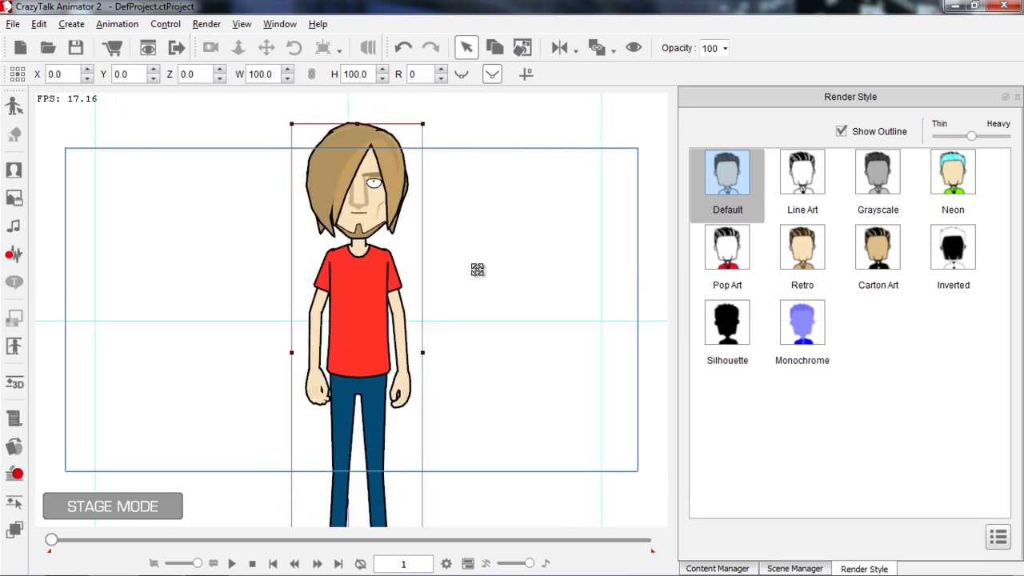
click(841, 132)
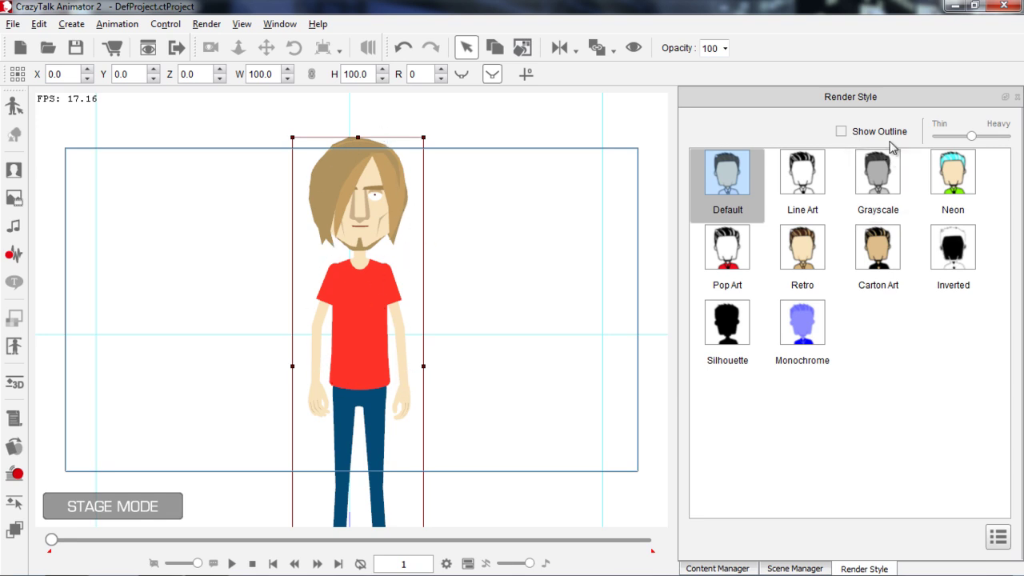
click(841, 131)
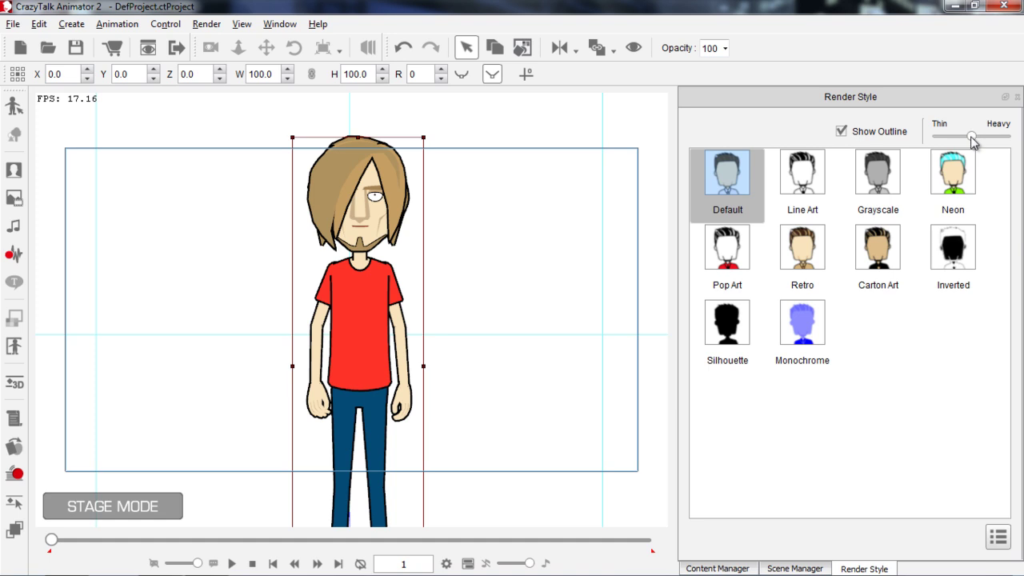
mouse_move(972, 141)
mouse_down()
mouse_move(936, 144)
mouse_move(999, 150)
mouse_move(937, 151)
mouse_move(956, 146)
mouse_up()
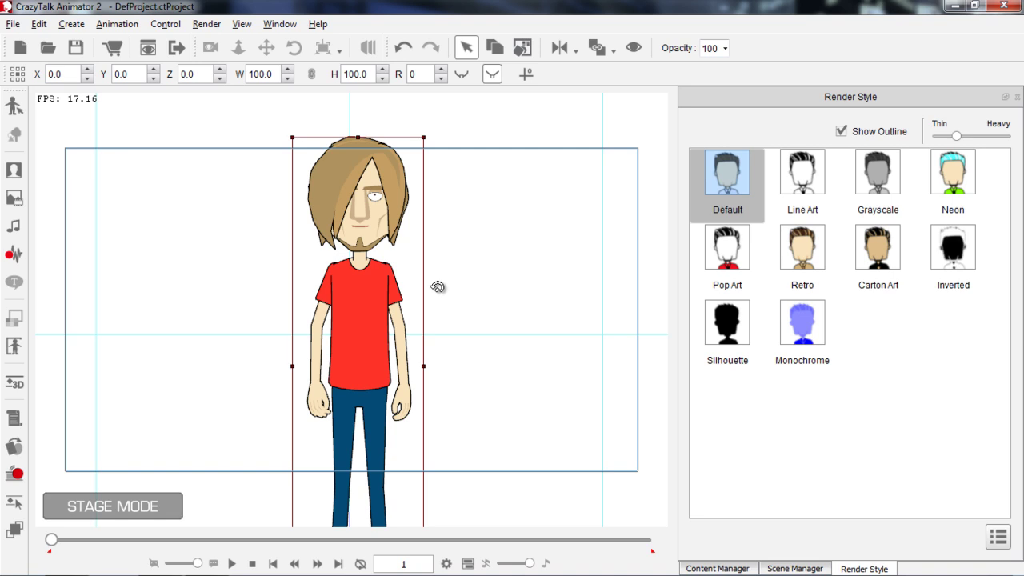
Enable Fixed Line Width while Scale in the project settings
click(39, 24)
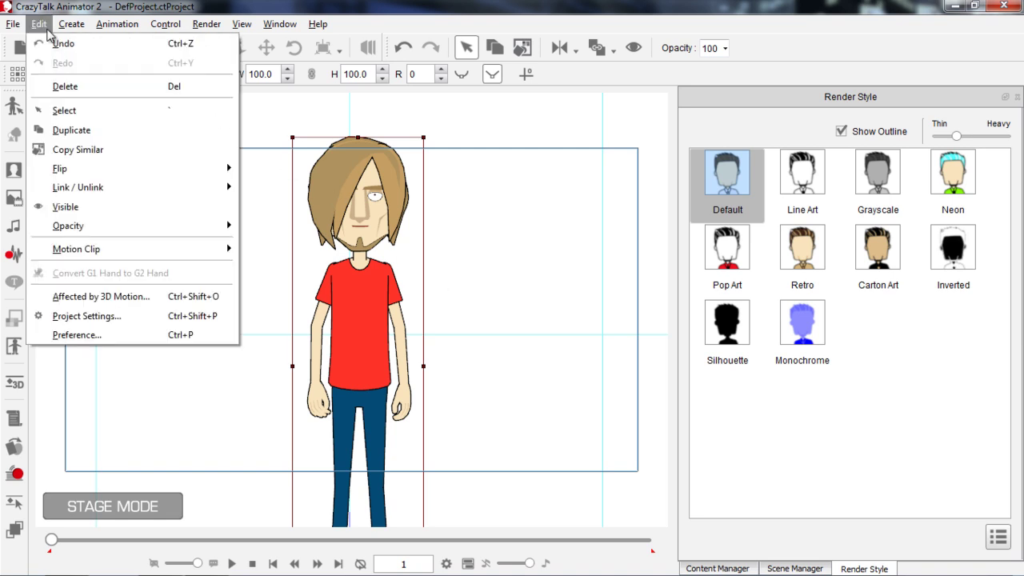
click(104, 318)
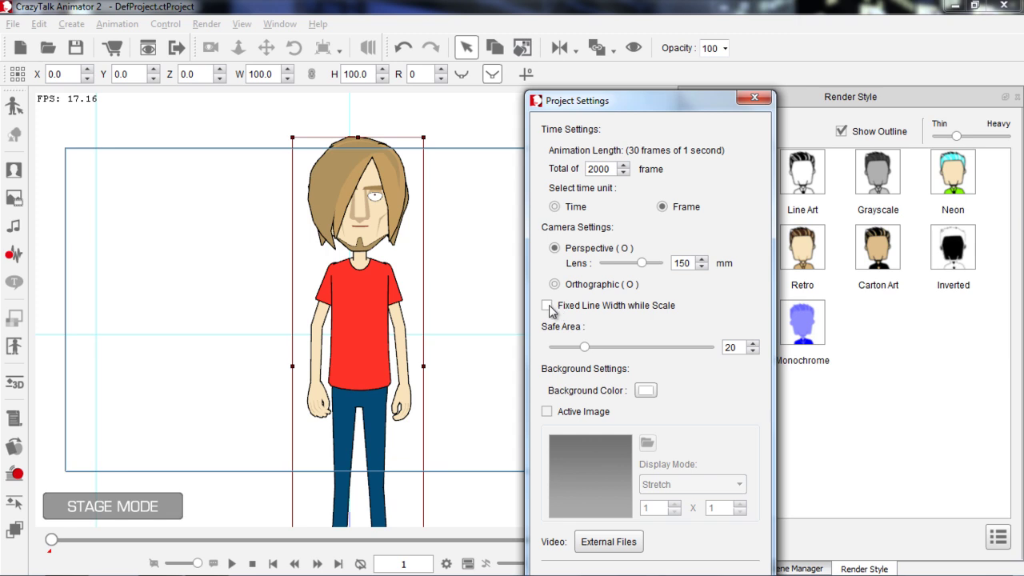
drag(655, 100, 653, 38)
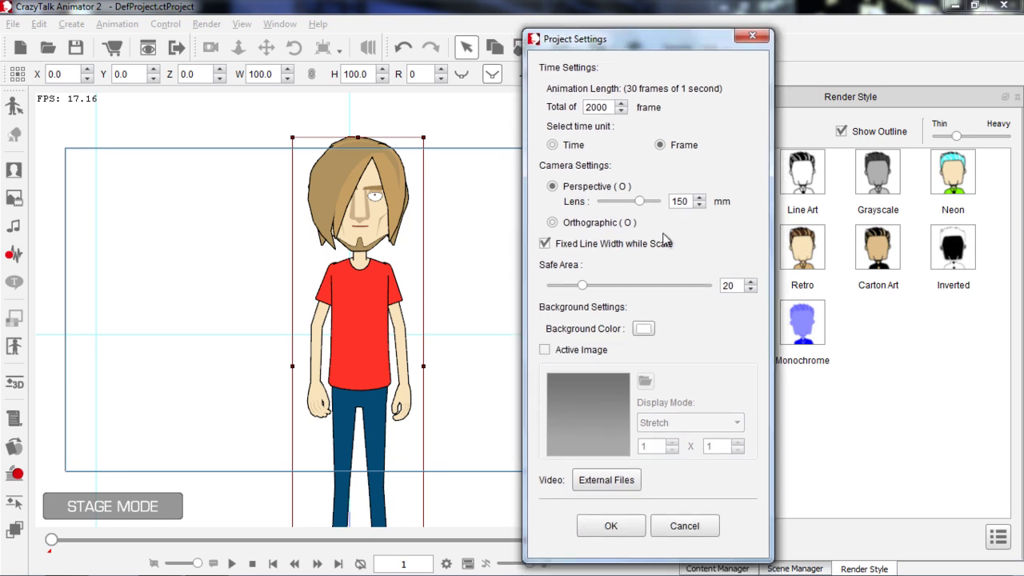
click(632, 526)
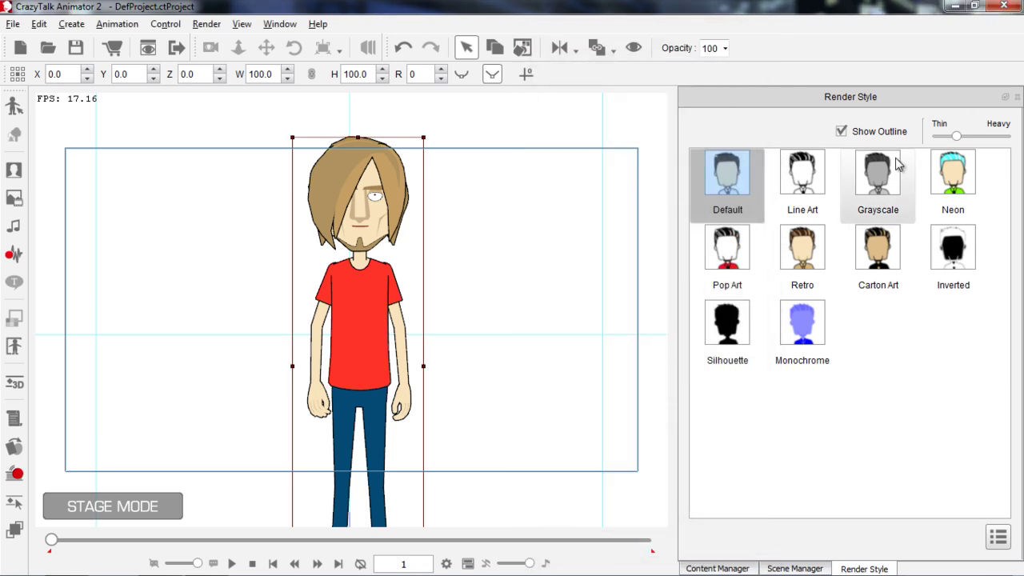
Try a much heavier outline with the character scaled down to about 38.3%, and undo the scaling
drag(954, 137, 990, 138)
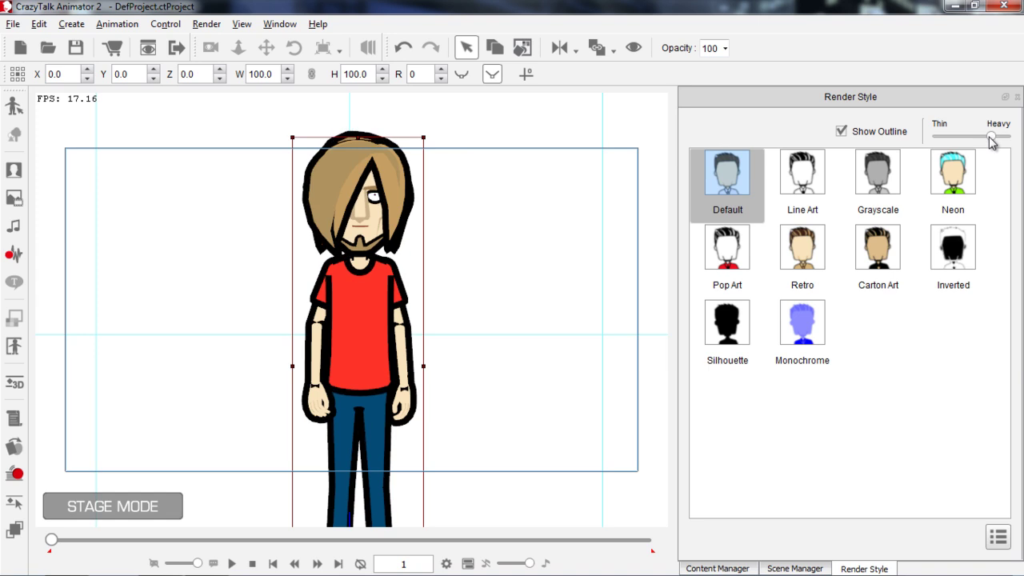
drag(423, 137, 364, 413)
scroll(457, 328, up, 5)
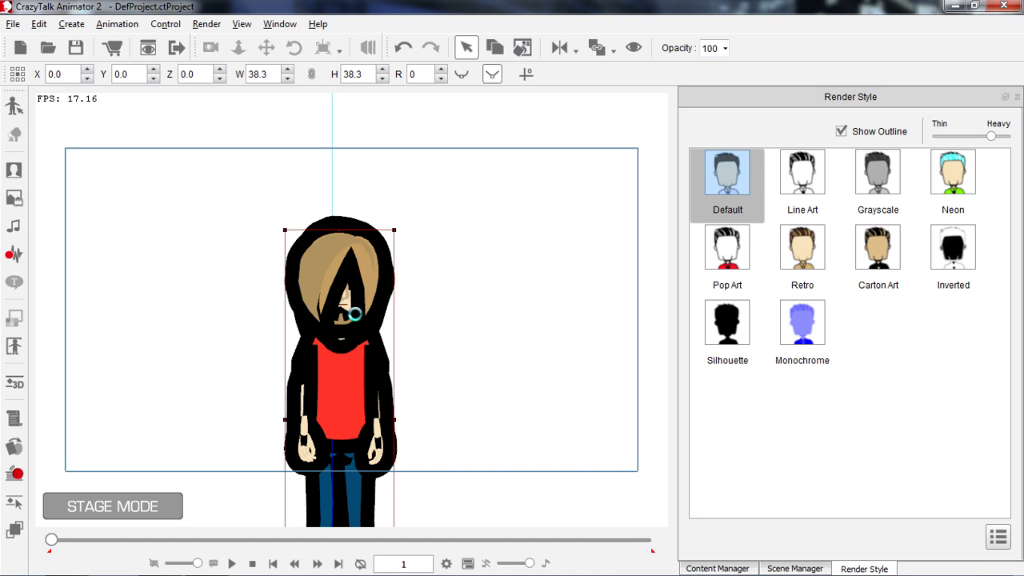
key(ctrl+z)
scroll(542, 295, down, 3)
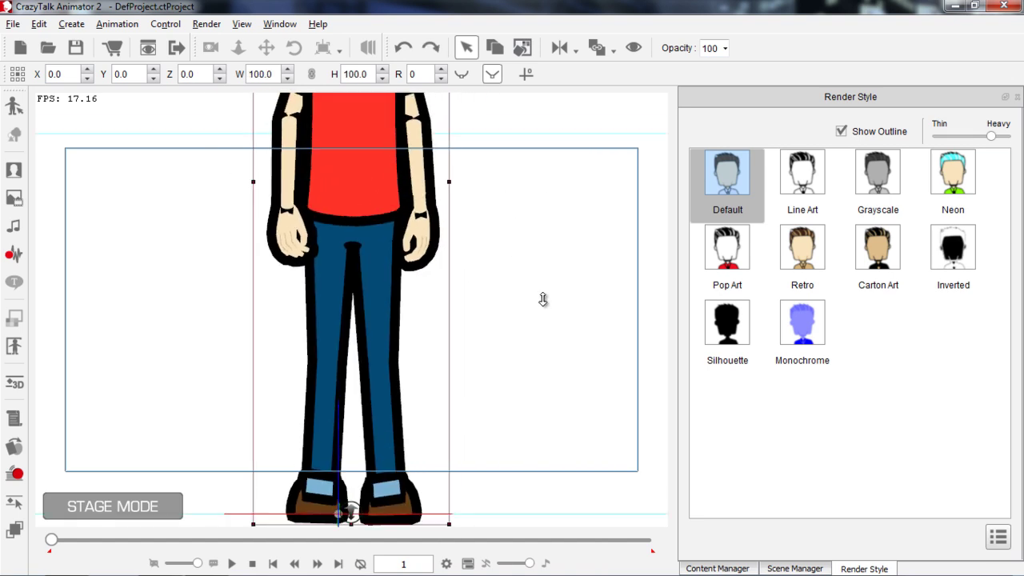
scroll(540, 339, up, 3)
scroll(542, 320, down, 3)
scroll(544, 304, up, 3)
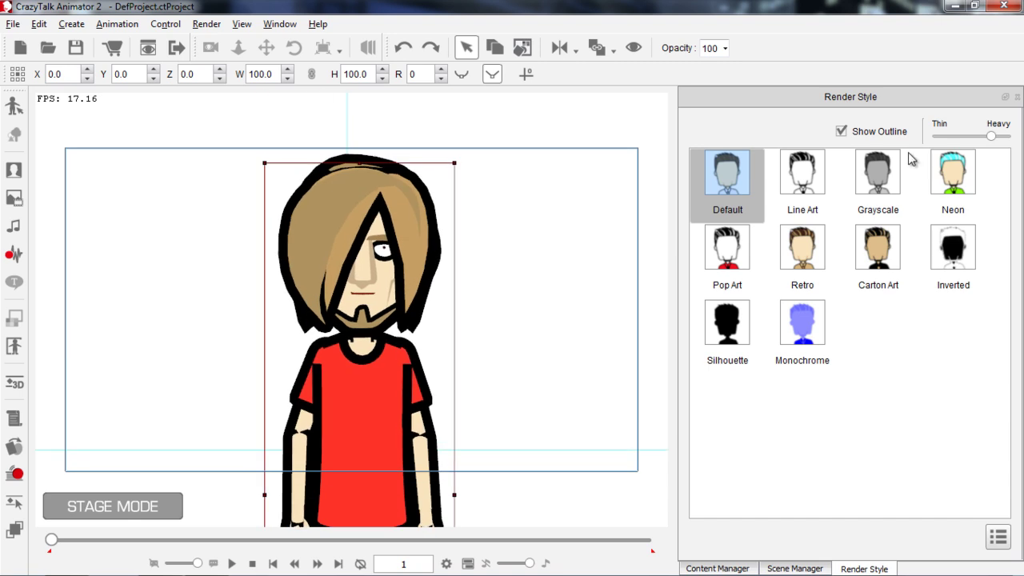
Reduce the heavy outline on the full-size character to a thin line
drag(992, 138, 956, 139)
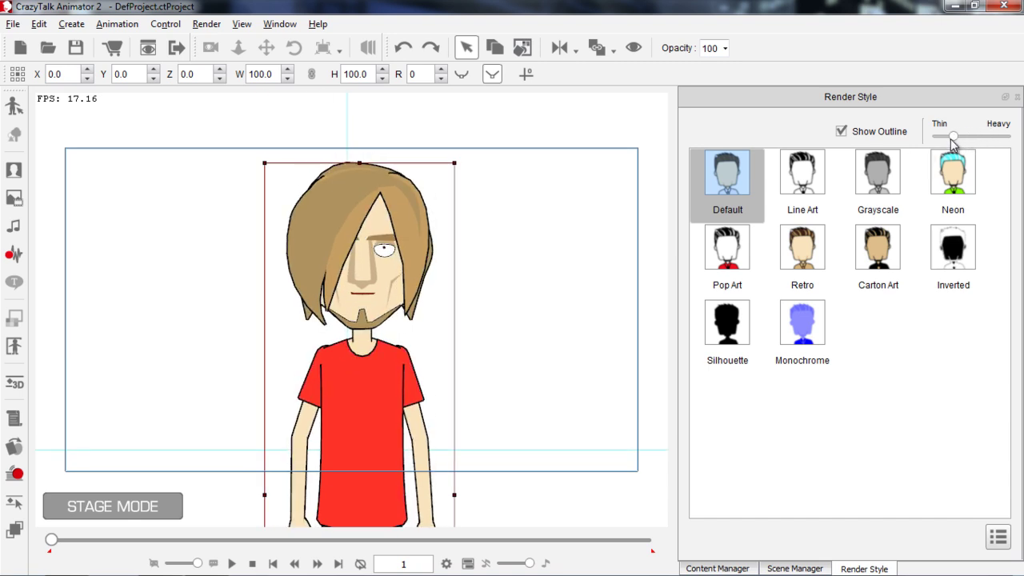
drag(494, 370, 551, 202)
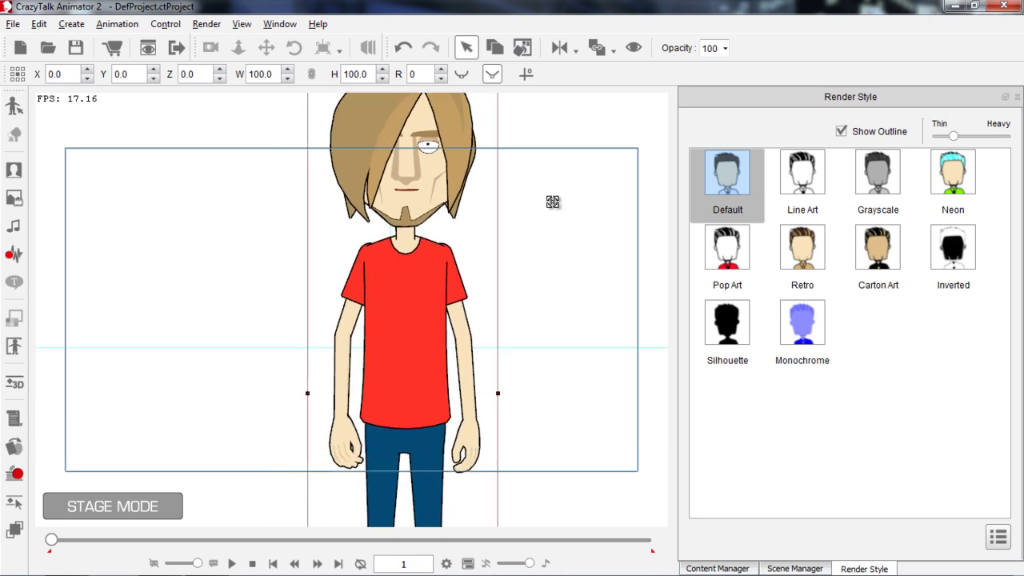
scroll(571, 359, down, 3)
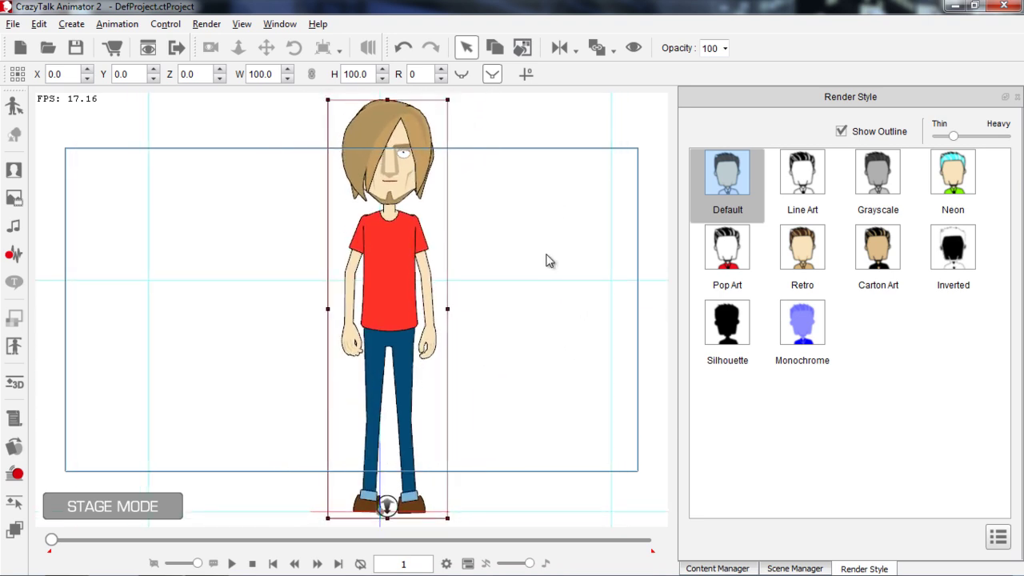
Scale the thin-outlined character down to about 25.7% and examine its line width at different magnifications
drag(448, 100, 441, 471)
scroll(452, 393, down, 2)
scroll(489, 425, up, 5)
scroll(549, 405, up, 4)
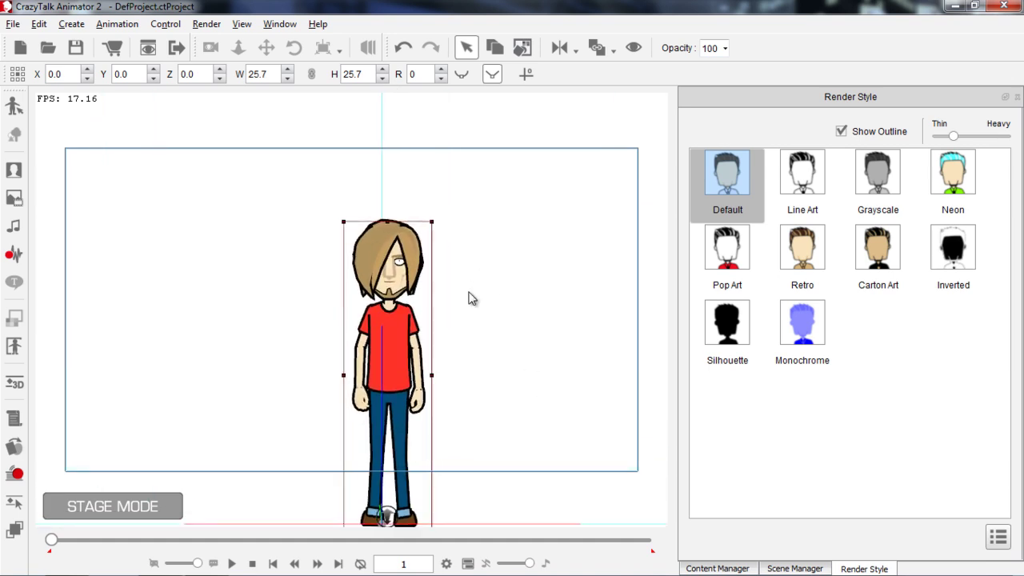
scroll(500, 251, down, 4)
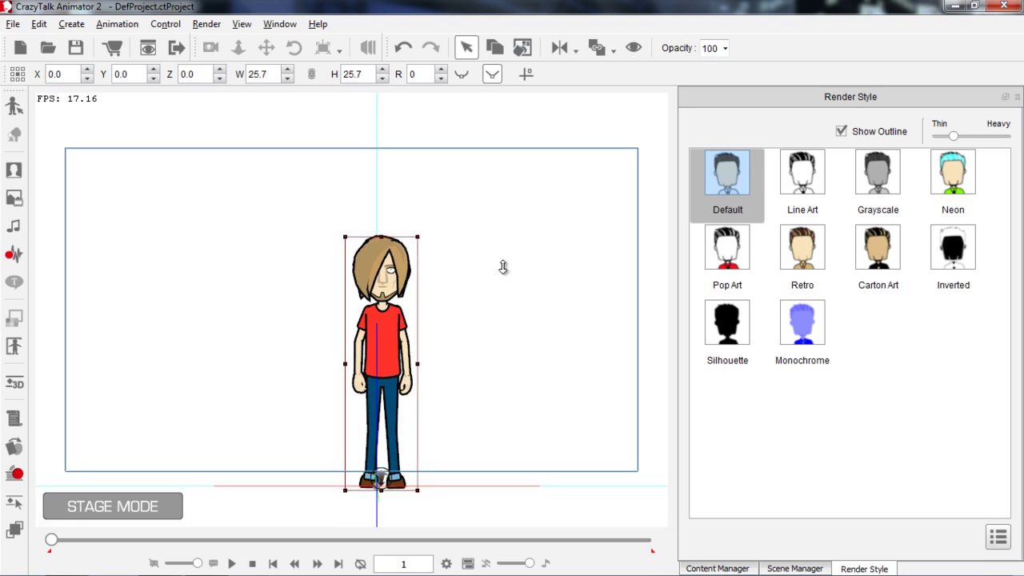
scroll(480, 304, down, 2)
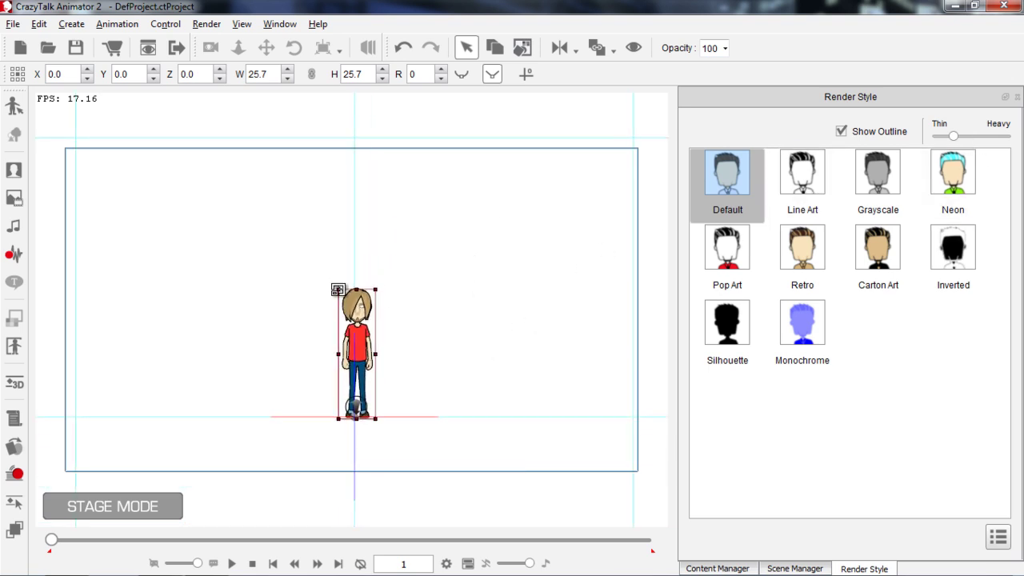
Scale the character back up to about 98.1%
drag(378, 286, 861, 2)
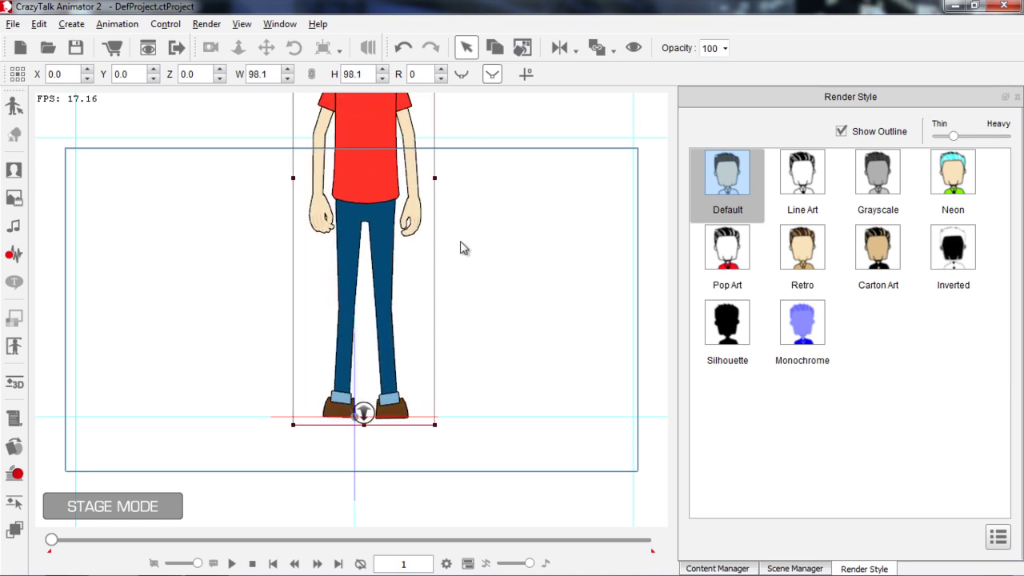
scroll(472, 323, down, 2)
scroll(470, 344, down, 1)
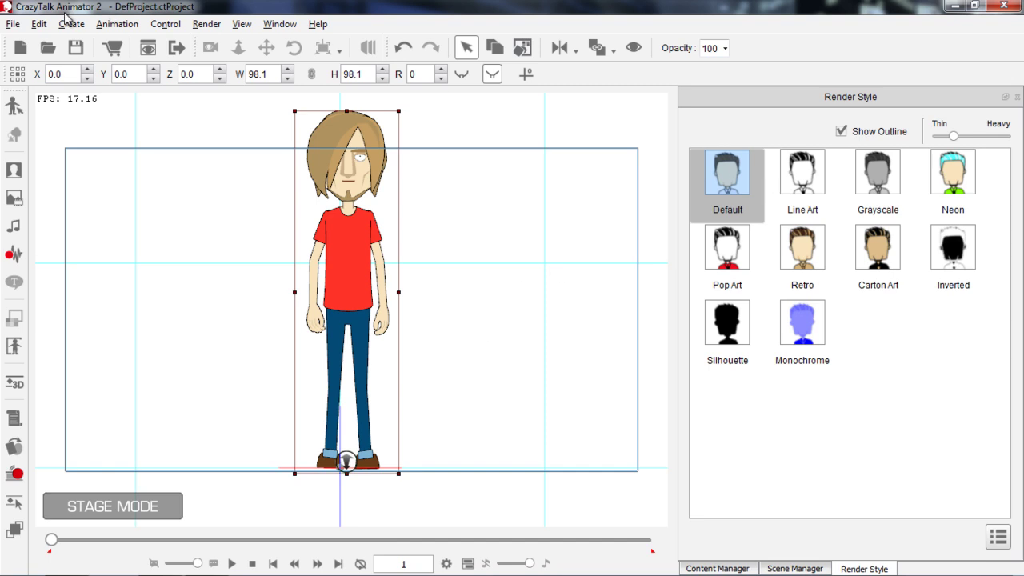
Disable Fixed Line Width while Scale in the project settings
click(38, 24)
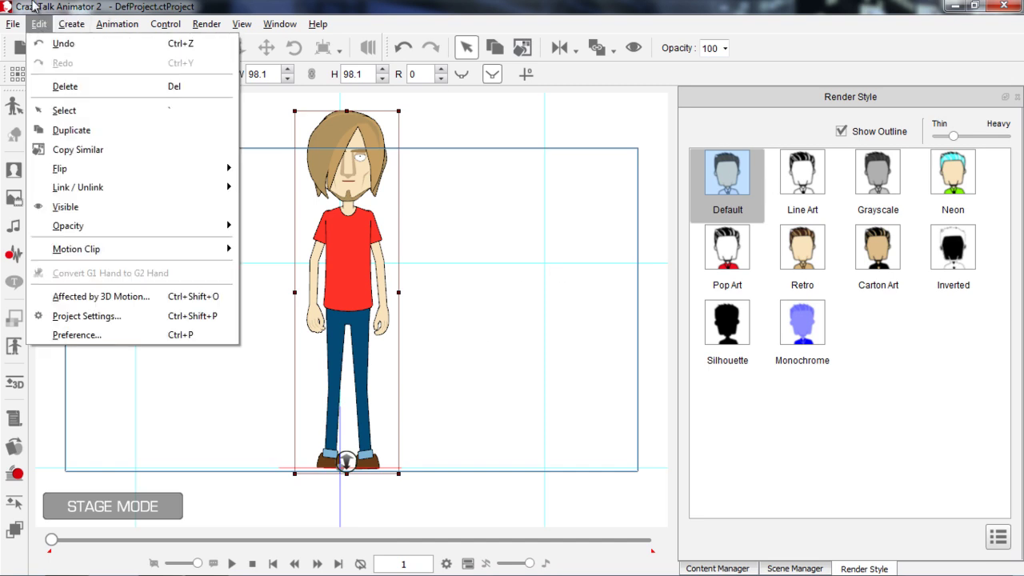
click(88, 316)
click(547, 263)
click(613, 544)
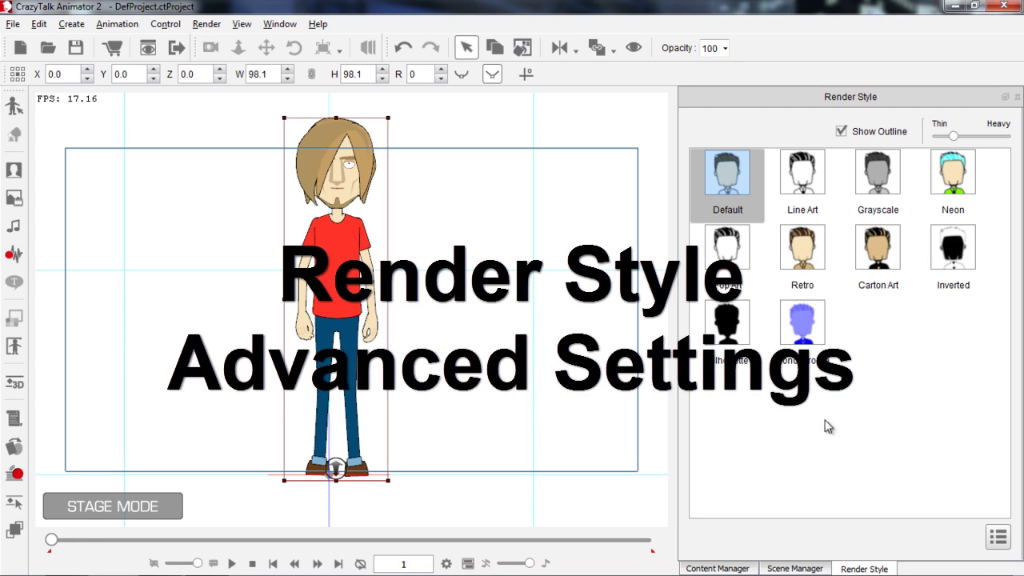
Show the advanced render style settings and set the hue of the Skin01 Head entry to 3 with Affect Same Group enabled
click(996, 538)
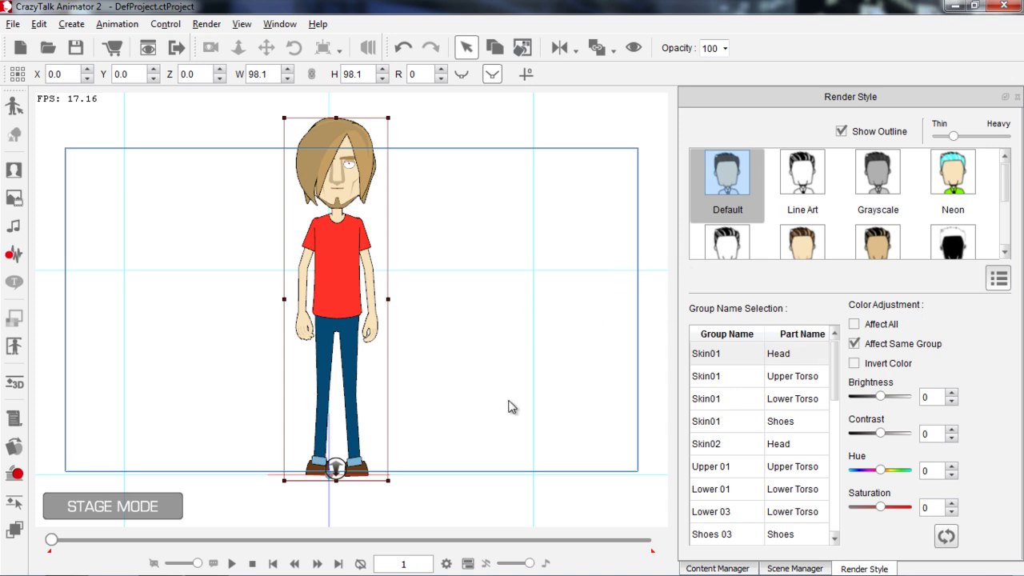
scroll(479, 342, up, 3)
drag(476, 271, 455, 180)
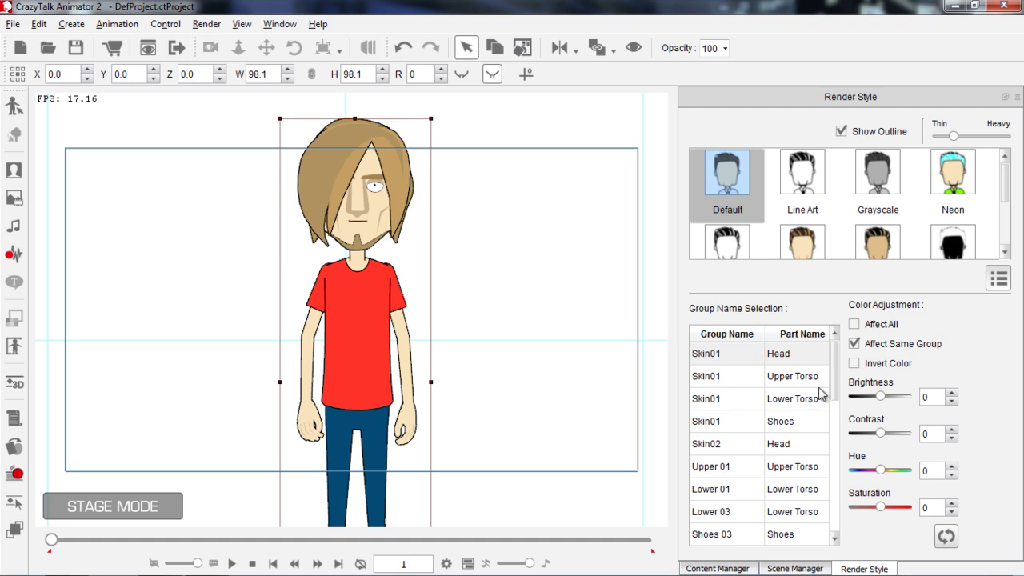
mouse_move(836, 376)
mouse_down()
mouse_move(839, 424)
mouse_move(836, 359)
mouse_up()
click(820, 353)
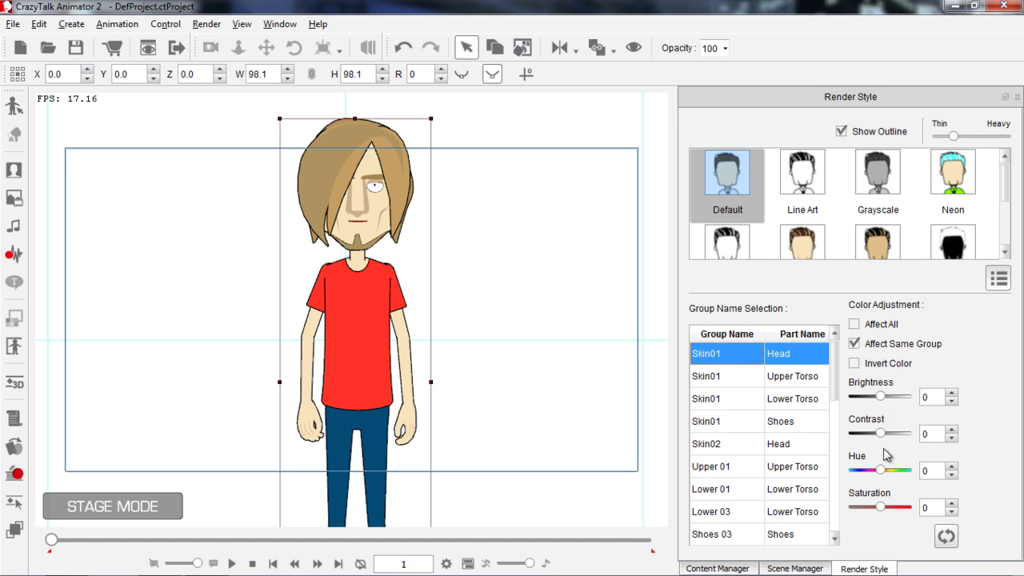
mouse_move(883, 472)
mouse_down()
mouse_move(898, 471)
mouse_move(854, 472)
mouse_move(904, 475)
mouse_move(883, 480)
mouse_up()
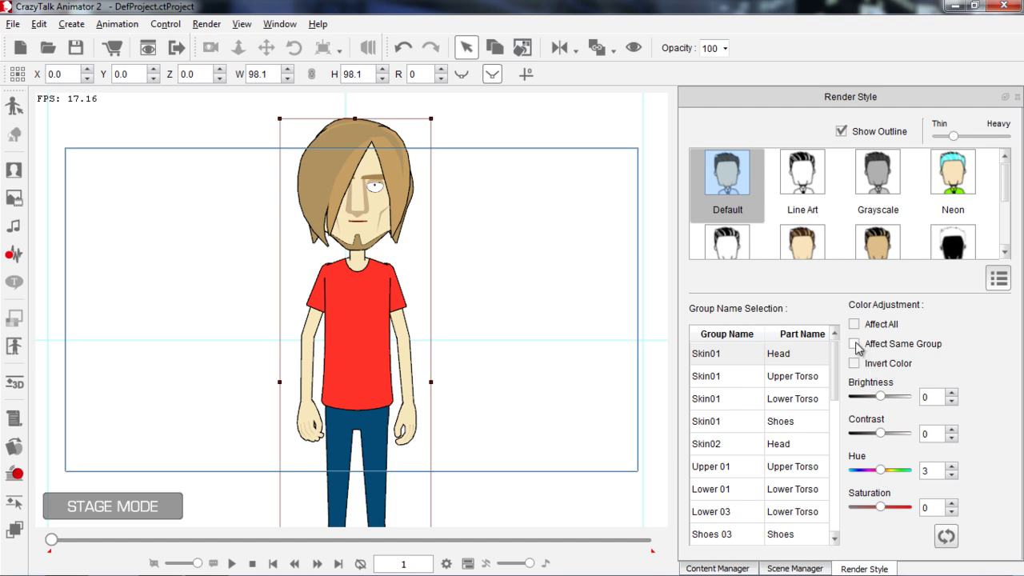
Disable Affect Same Group and adjust the hue of the Skin01 Head entry on its own
click(781, 357)
mouse_move(883, 473)
mouse_down()
mouse_move(902, 473)
mouse_move(882, 474)
mouse_up()
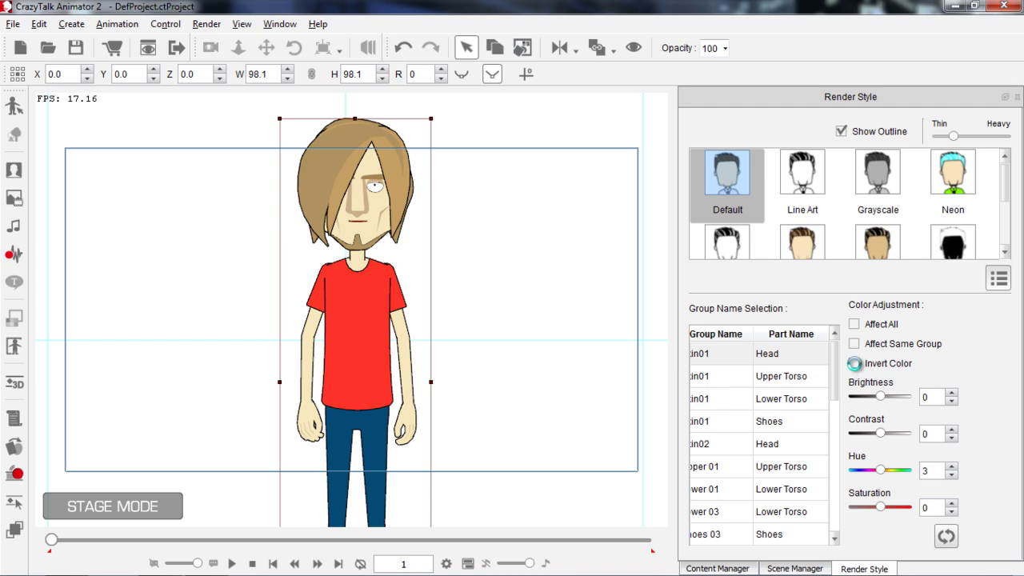
Try Invert Color on the Skin01 Head entry alone and with Affect Same Group enabled, and turn the inversion off
click(854, 364)
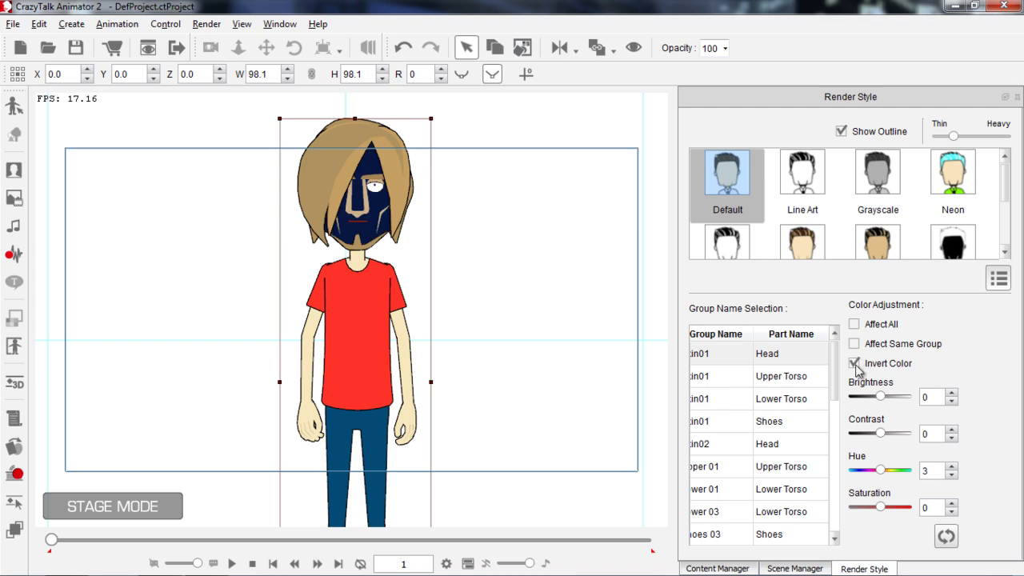
click(854, 364)
click(854, 344)
click(854, 364)
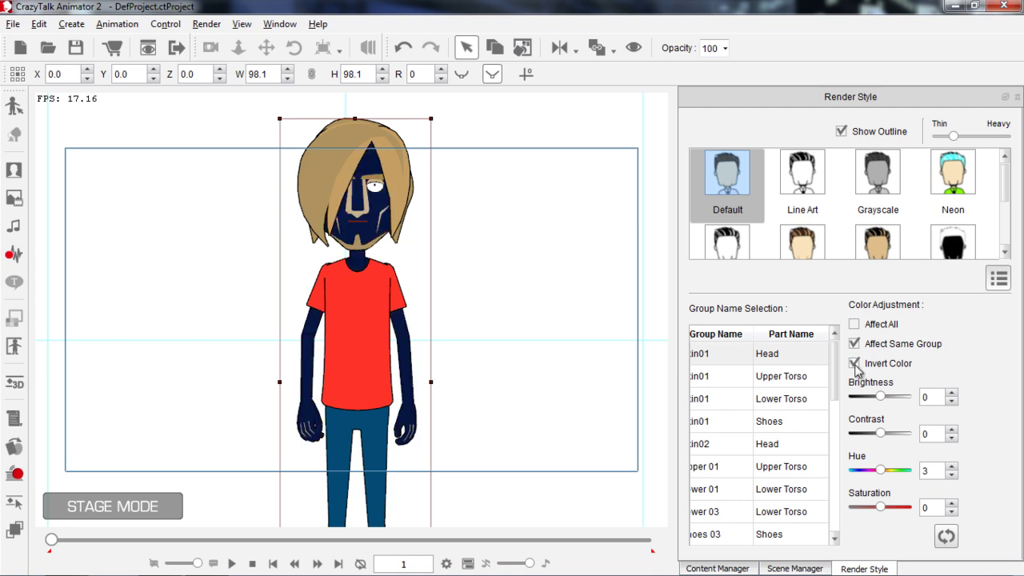
click(854, 364)
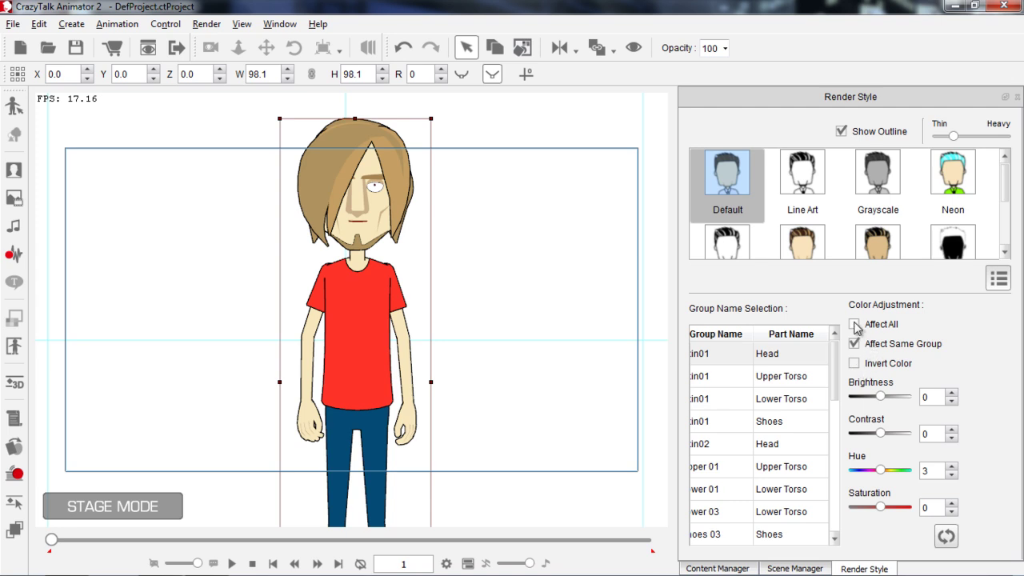
Enable Affect All and shift the whole character's hue to 99
click(854, 324)
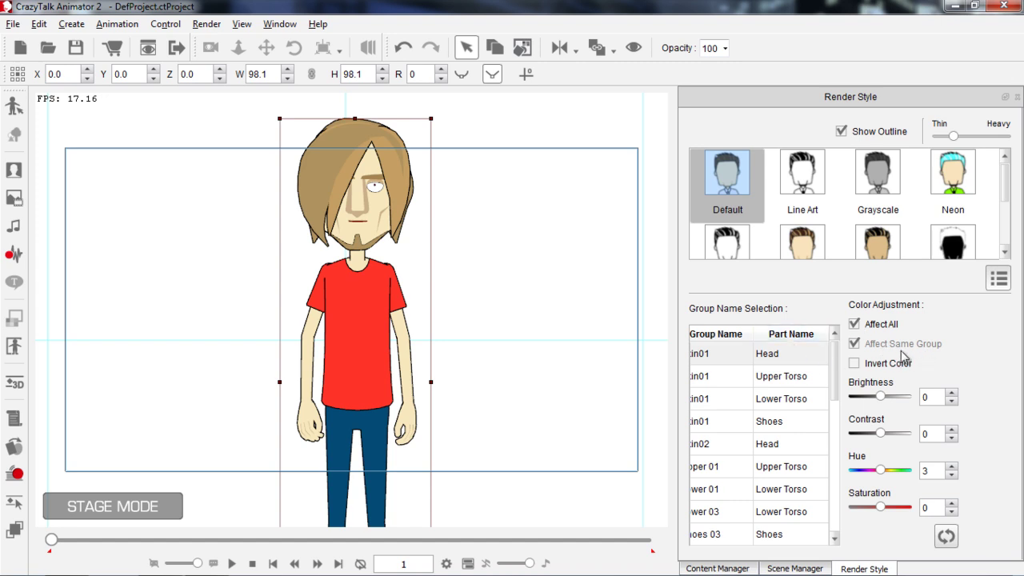
scroll(483, 365, down, 1)
scroll(483, 305, down, 4)
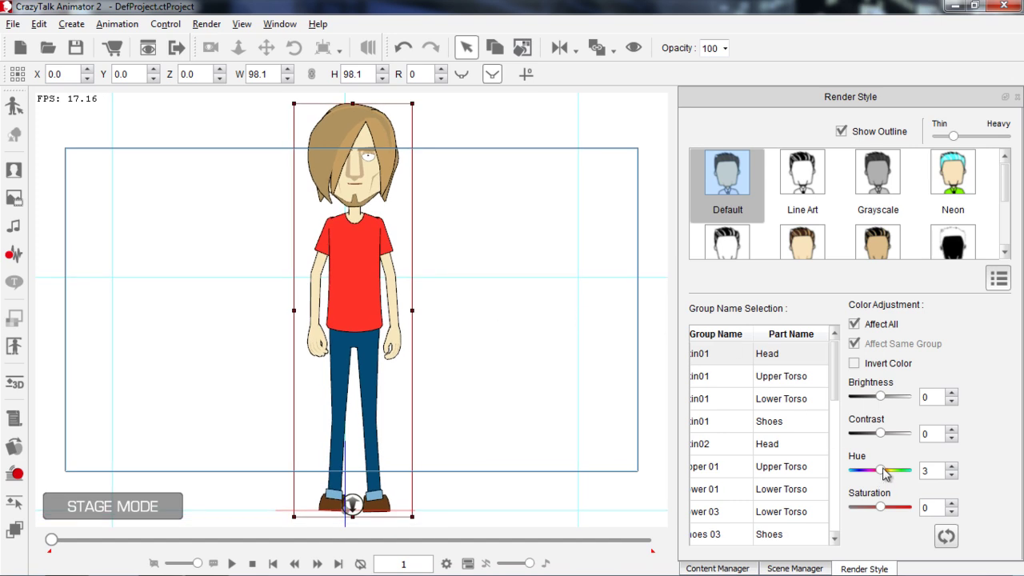
mouse_move(884, 474)
mouse_down()
mouse_move(853, 474)
mouse_move(898, 472)
mouse_move(902, 482)
mouse_up()
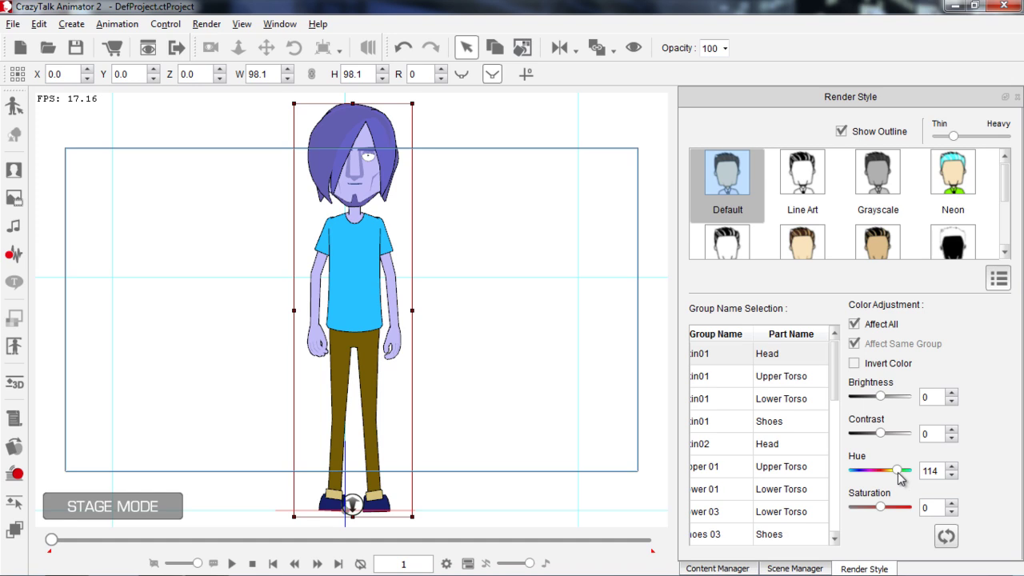
drag(900, 476, 898, 477)
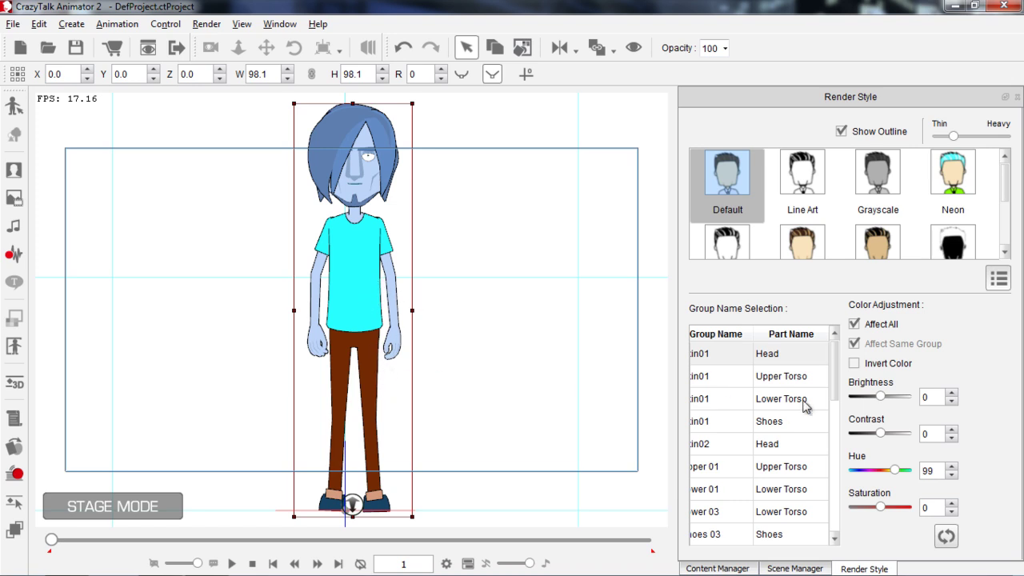
Choose the Lower 03 entry in the group list and set the hue to 109 with Affect All enabled
scroll(837, 376, down, 2)
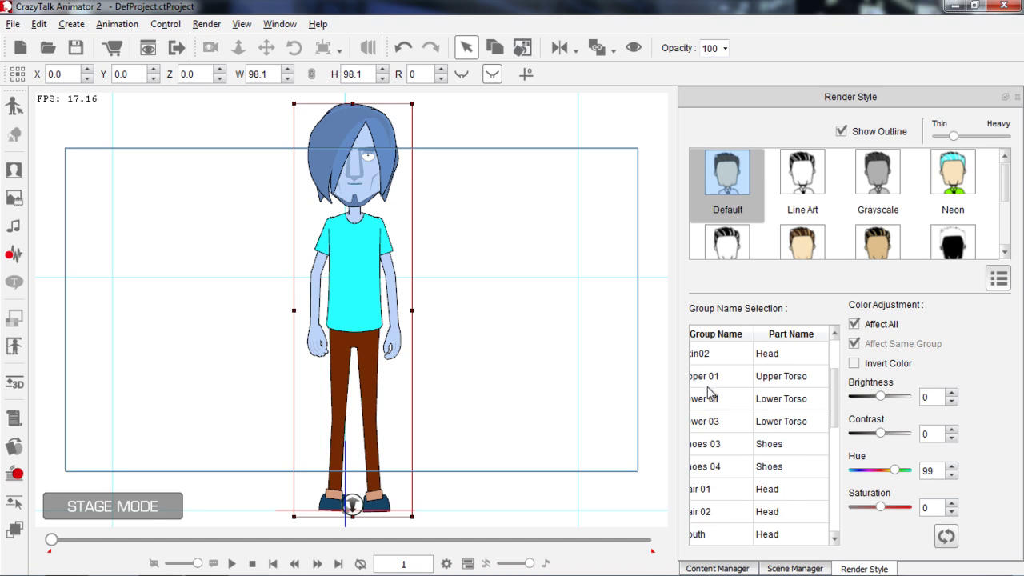
click(708, 384)
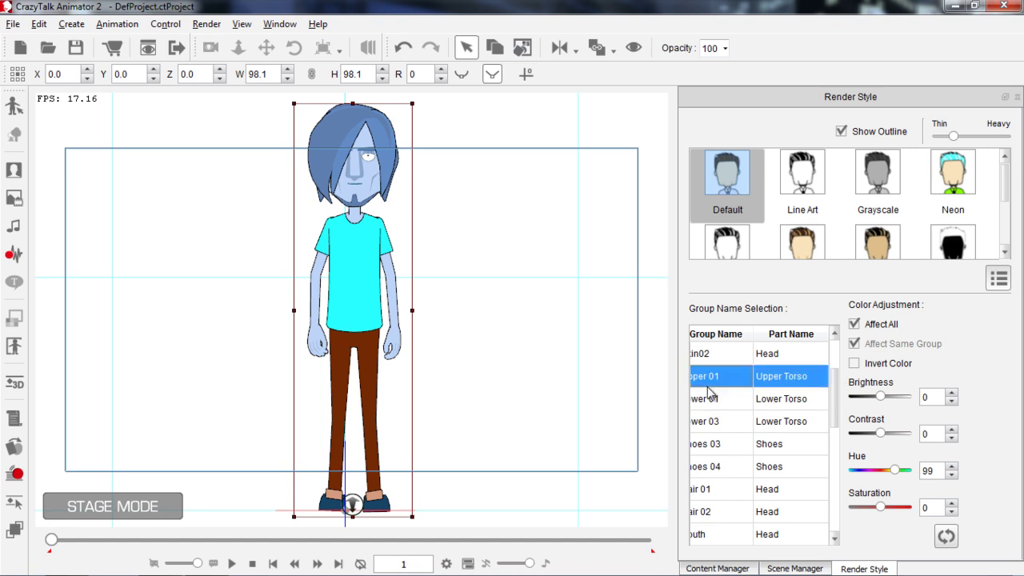
click(747, 427)
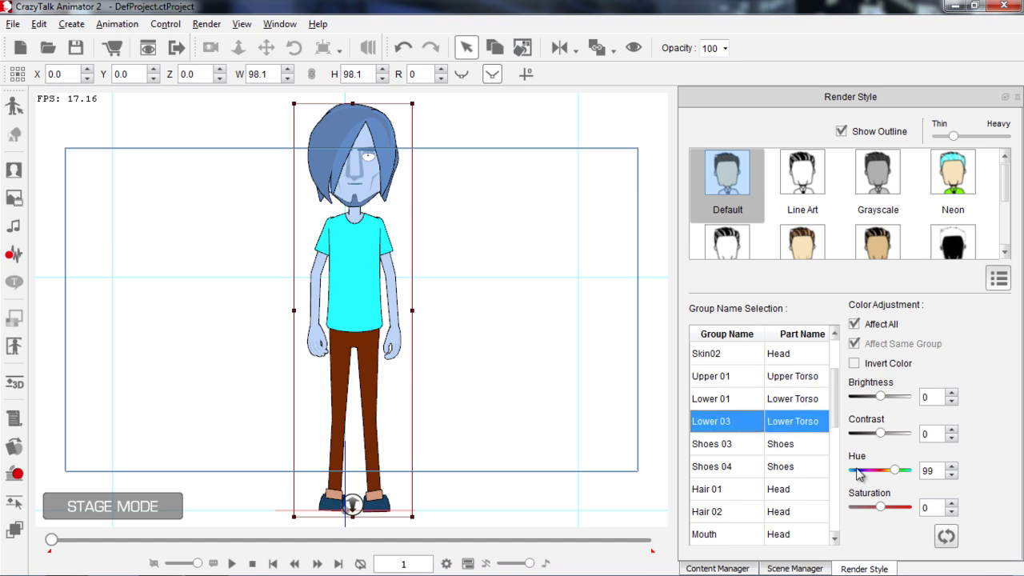
mouse_move(896, 477)
mouse_down()
mouse_move(874, 478)
mouse_move(905, 471)
mouse_up()
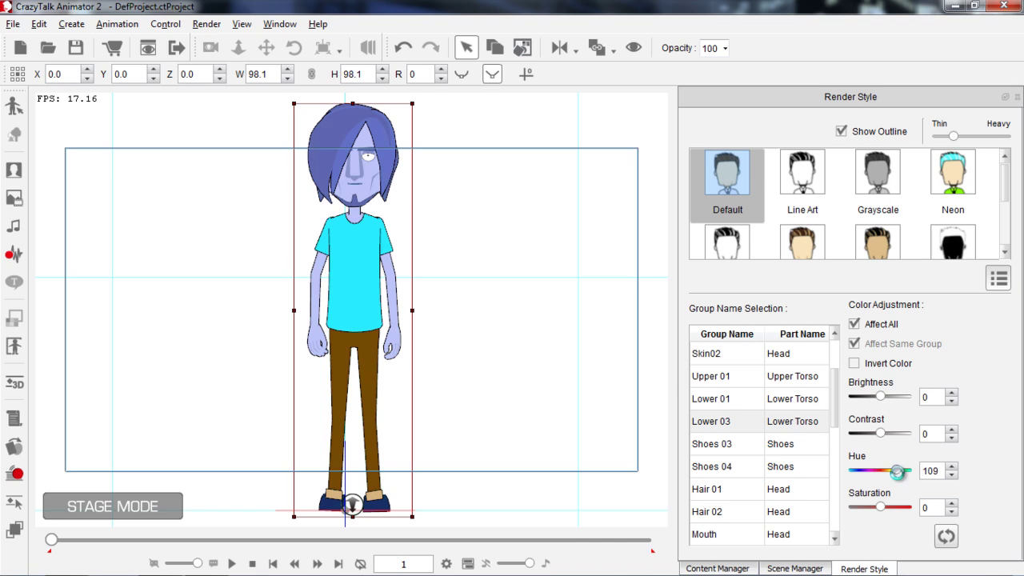
With Affect All disabled, set Lower 03 to hue 28, brightness 32 and saturation -83, and Lower 01 to hue 94
click(854, 323)
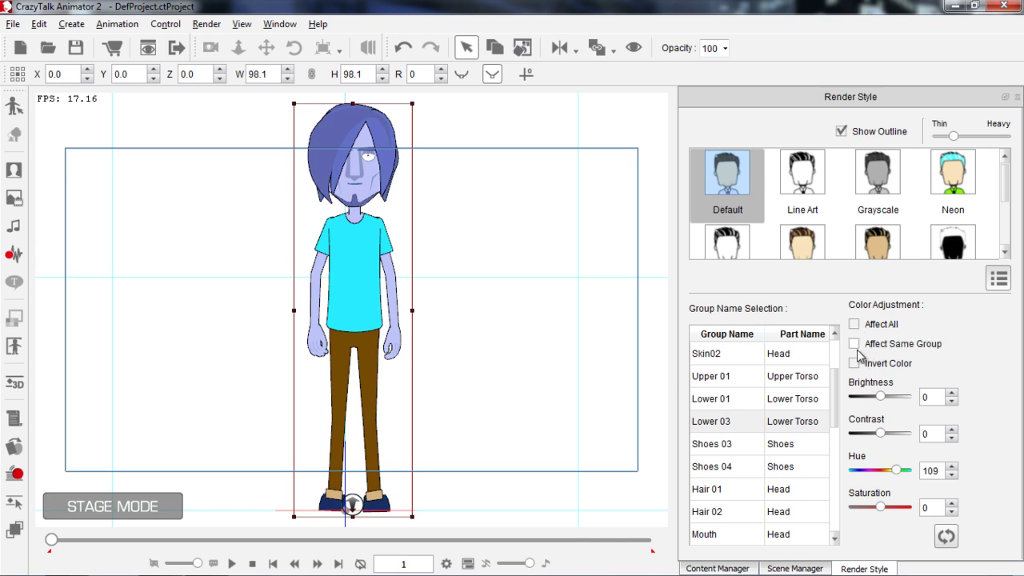
click(795, 427)
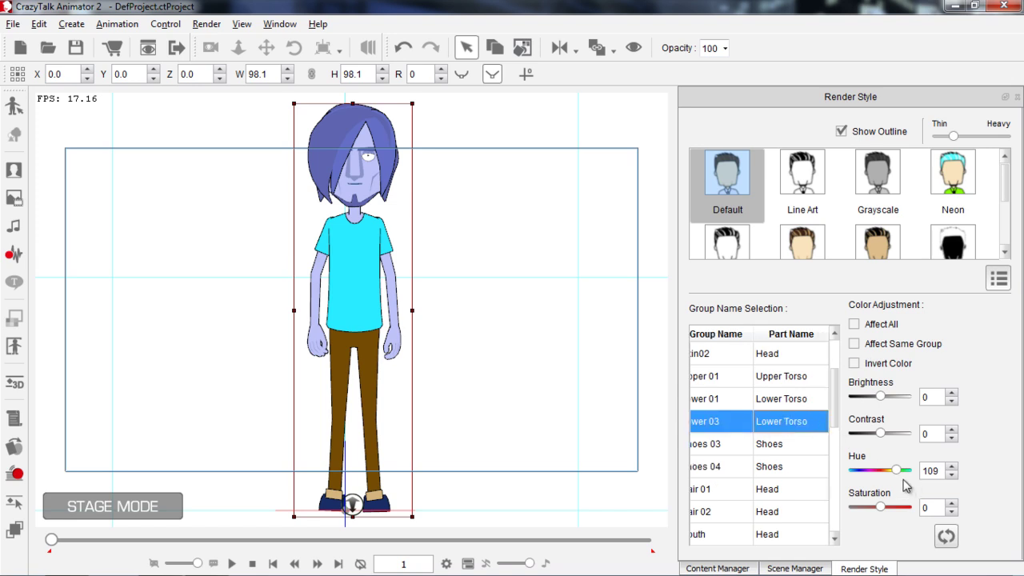
mouse_move(899, 470)
mouse_down()
mouse_move(865, 472)
mouse_move(904, 471)
mouse_move(883, 471)
mouse_up()
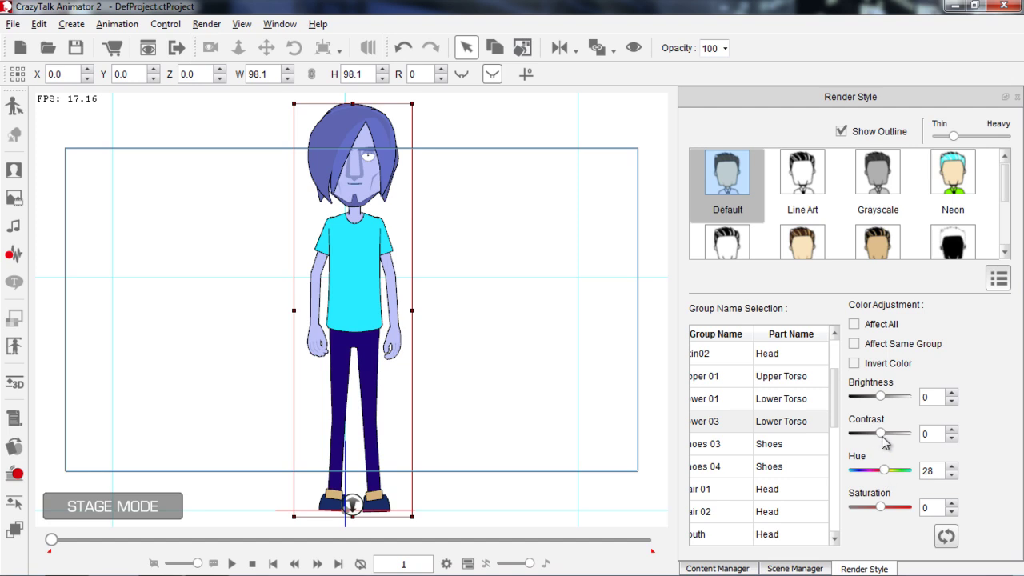
mouse_move(884, 398)
mouse_down()
mouse_move(871, 400)
mouse_move(893, 407)
mouse_up()
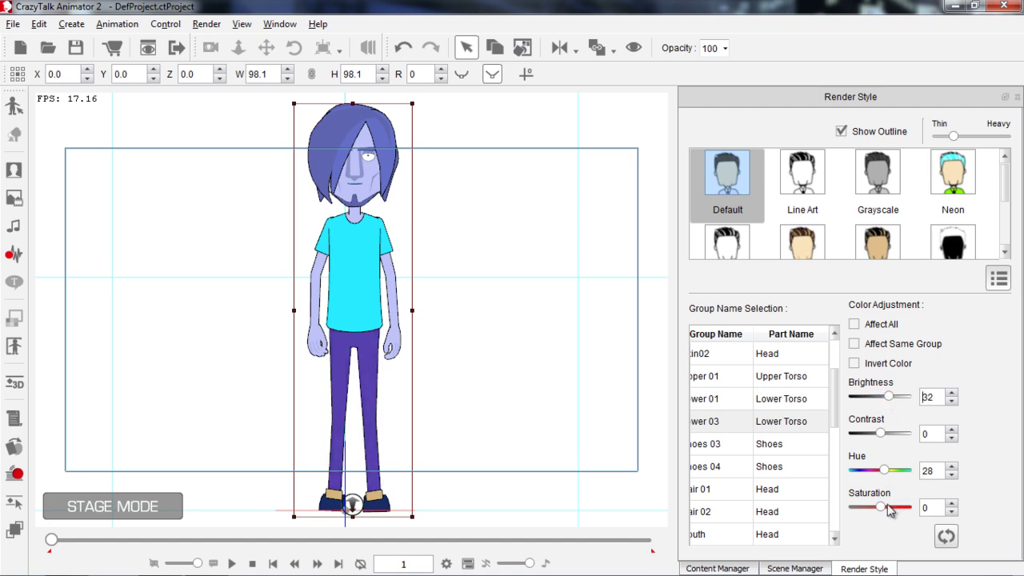
drag(881, 509, 857, 510)
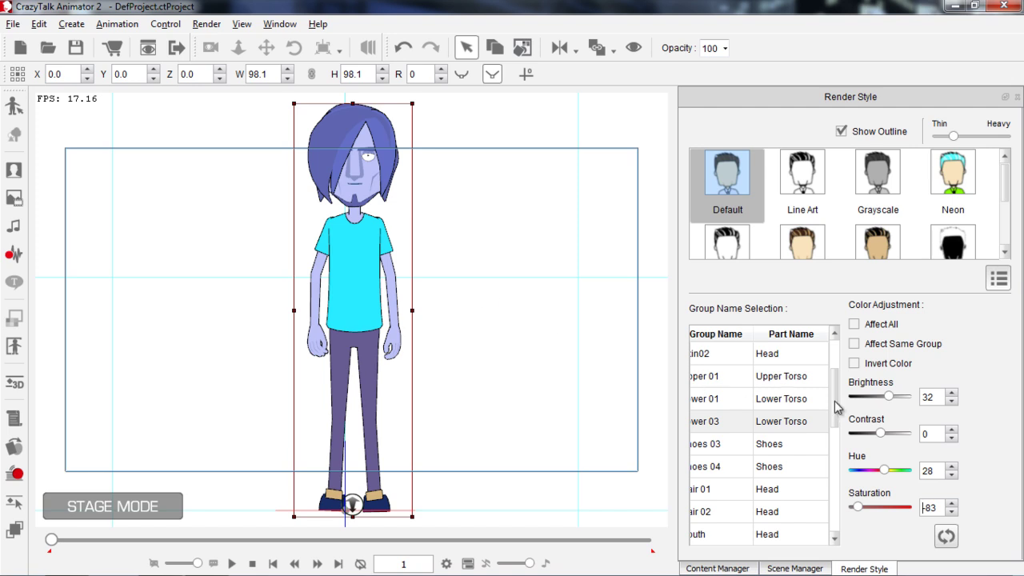
click(724, 400)
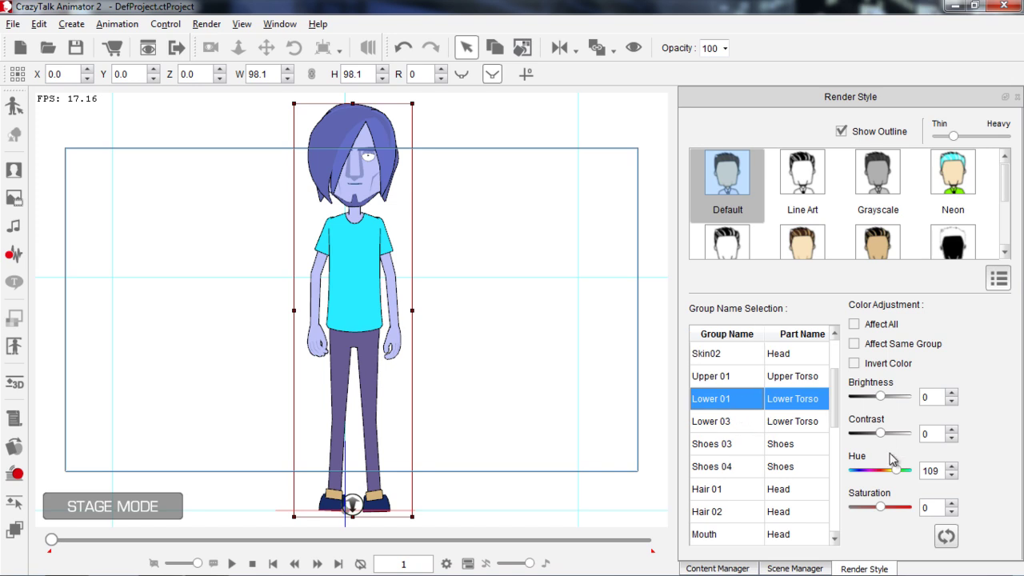
mouse_move(897, 475)
mouse_down()
mouse_move(866, 471)
mouse_move(897, 471)
mouse_up()
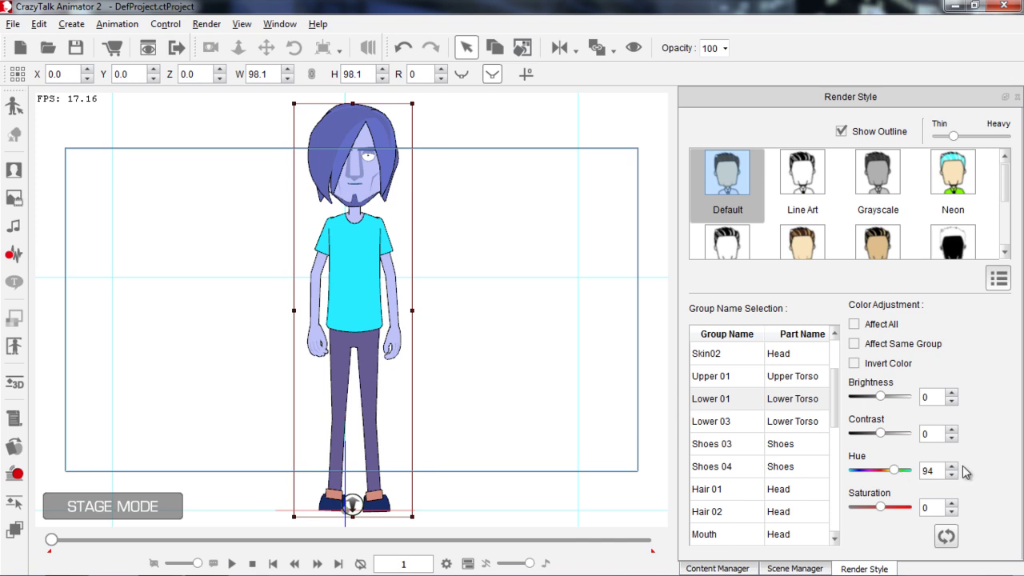
Move the character to about X -92.7, Y -1.9 and place a duplicate beside it at about X -32.6, Y -1.9
drag(372, 265, 102, 251)
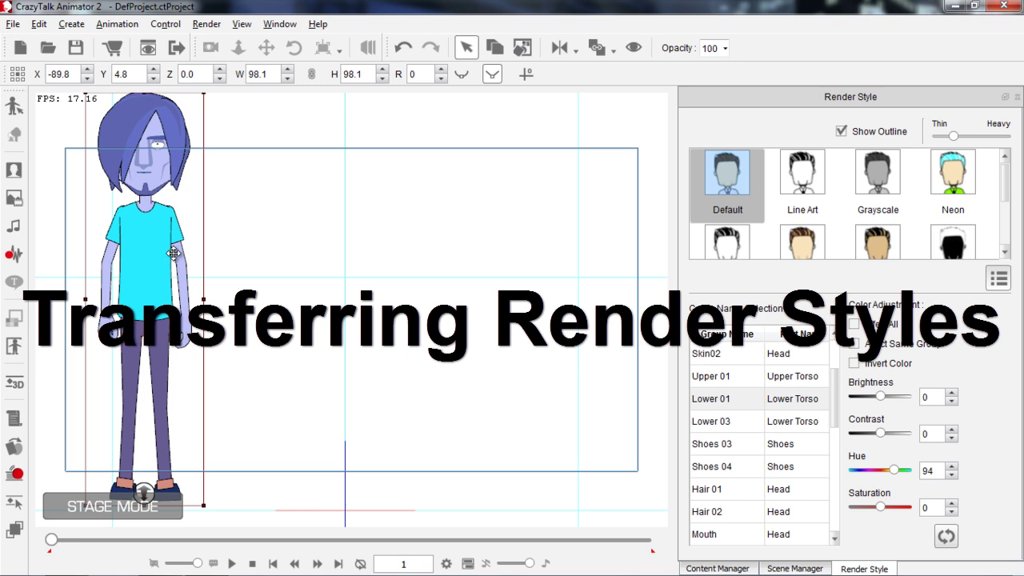
drag(173, 253, 171, 264)
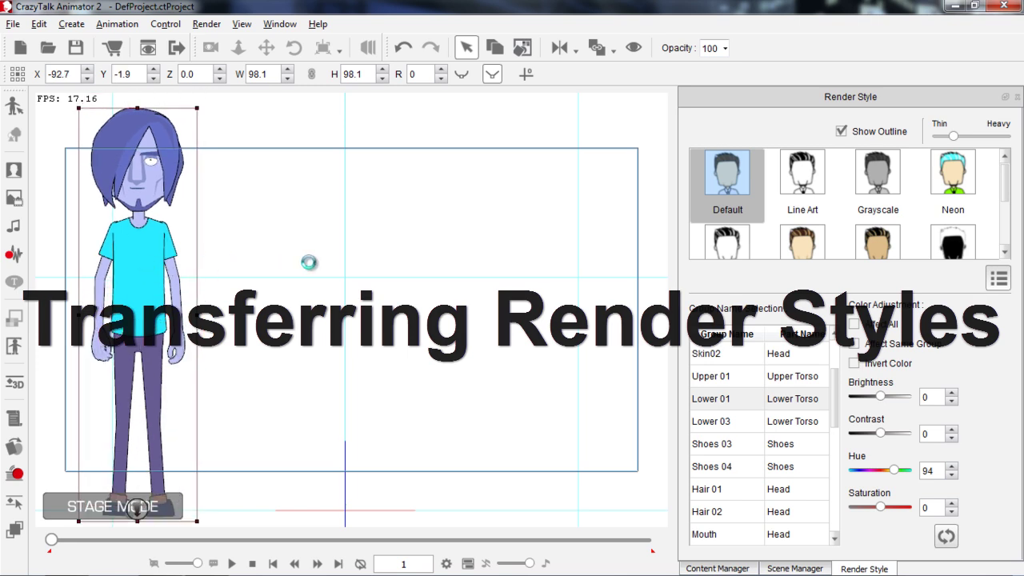
key(ctrl+v)
drag(316, 259, 283, 264)
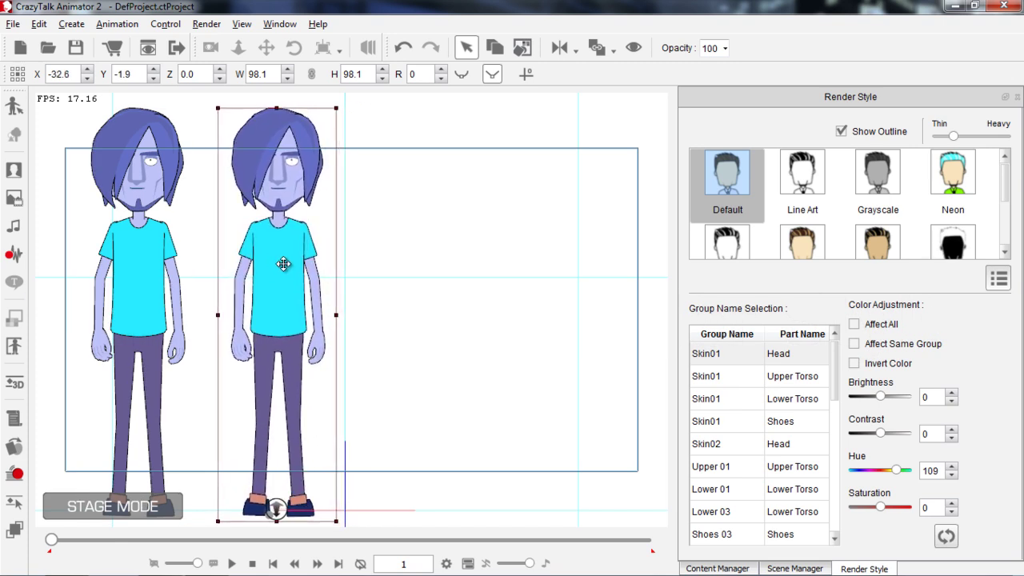
Try the Neon and Grayscale render styles on the duplicate character and return it to Default
click(937, 191)
click(884, 186)
click(883, 182)
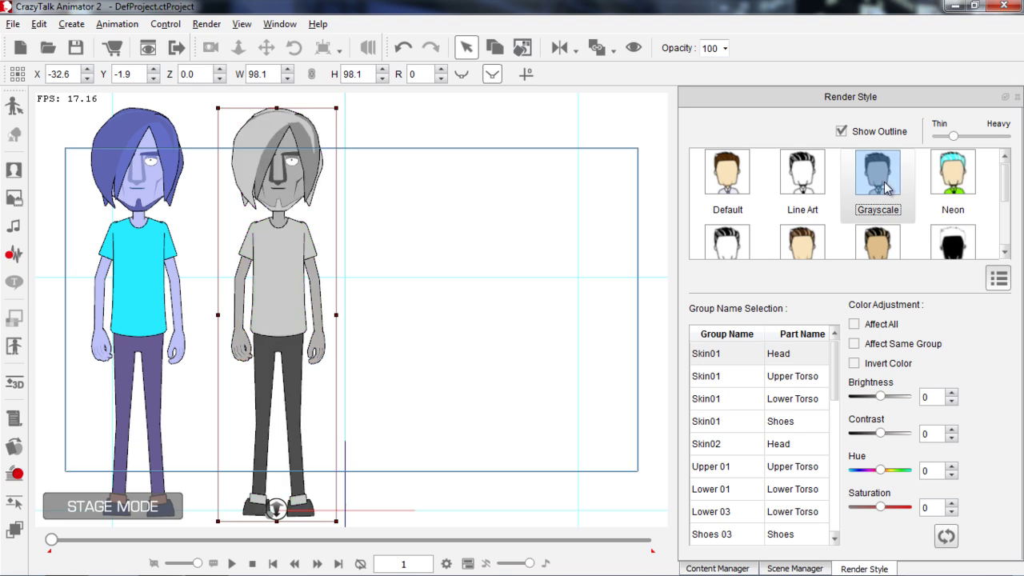
click(725, 173)
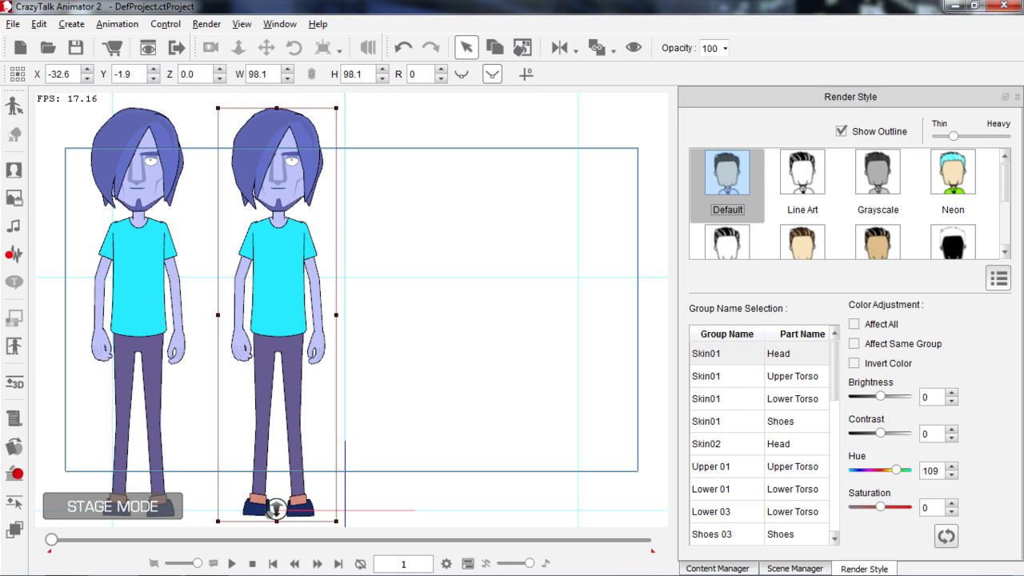
Recolor the whole duplicate character with Affect All, using hue -33, saturation 61 and contrast 44
click(268, 232)
drag(902, 475, 876, 472)
click(853, 324)
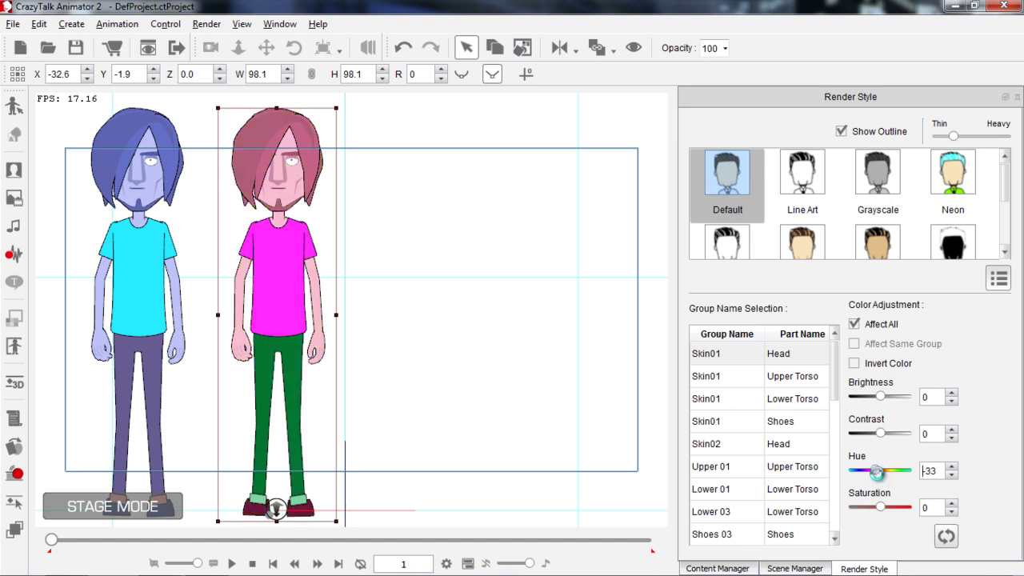
mouse_move(886, 507)
mouse_down()
mouse_move(903, 507)
mouse_move(895, 507)
mouse_up()
drag(881, 432, 891, 434)
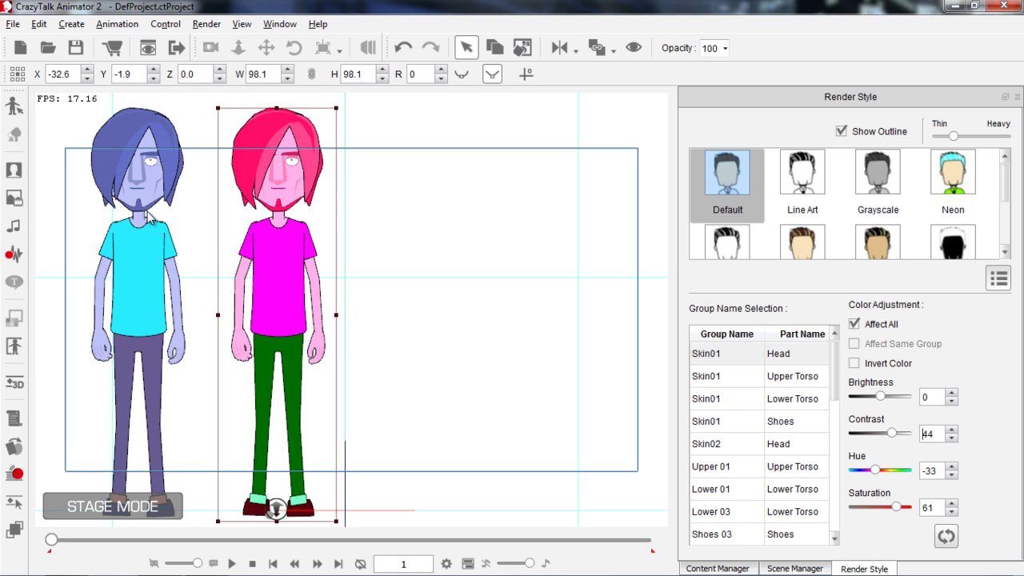
Add the Emma character from the actor templates to the stage beside the duplicate, at about X 36.3, Y -3.5
click(716, 569)
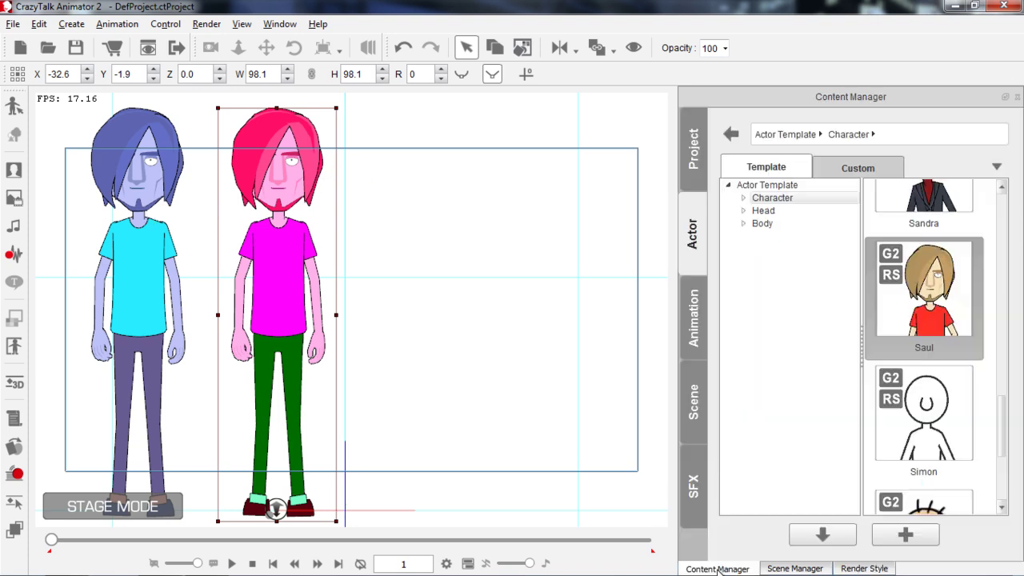
drag(1006, 425, 1008, 292)
drag(959, 324, 450, 283)
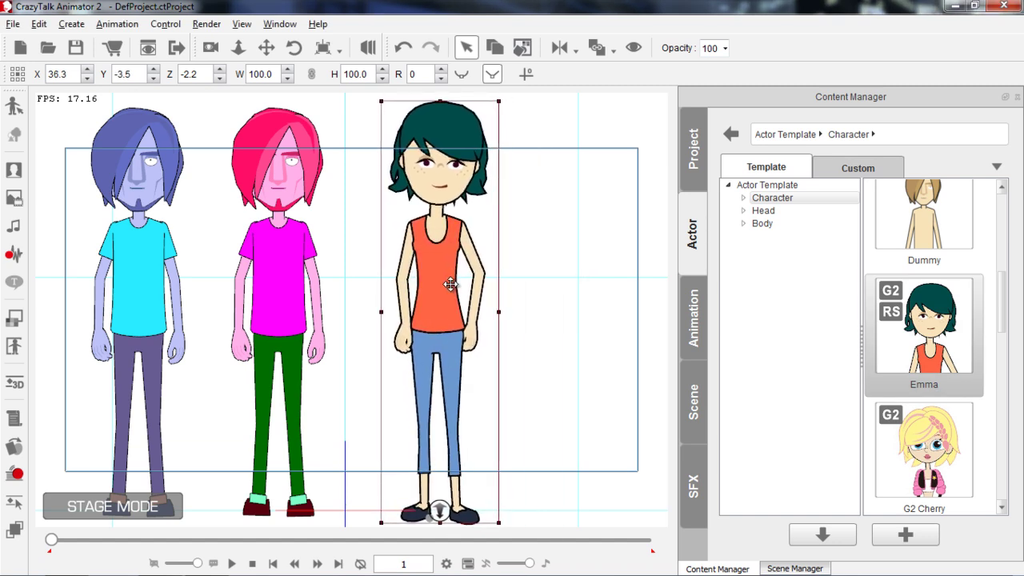
Transfer the pink-shirted duplicate's render style to Emma
click(281, 270)
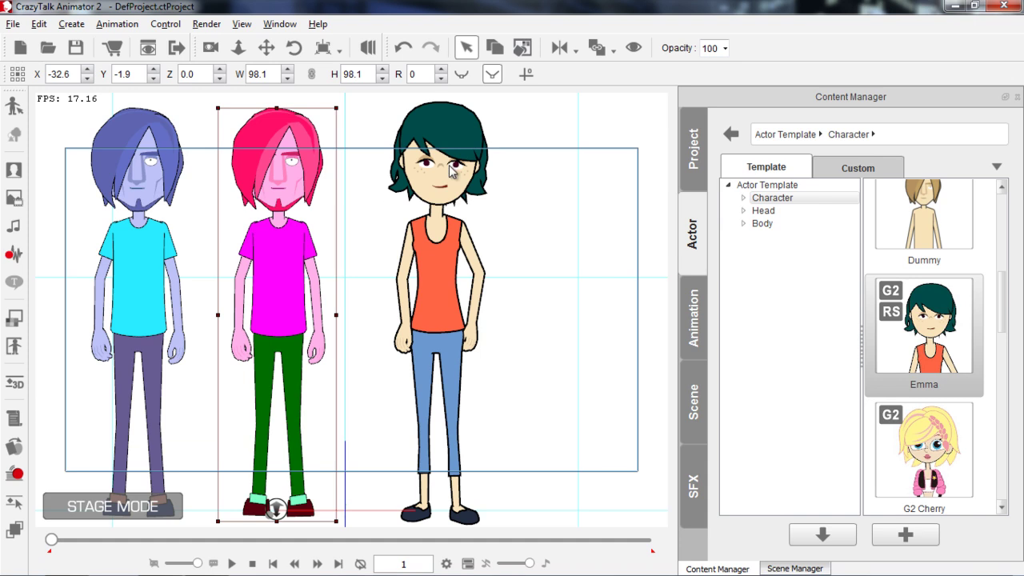
click(522, 48)
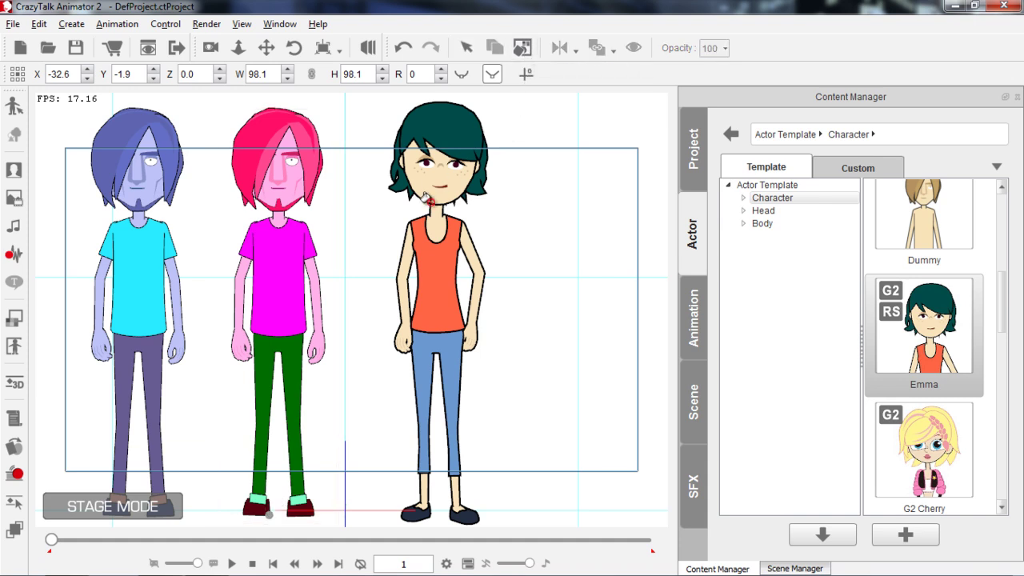
click(433, 247)
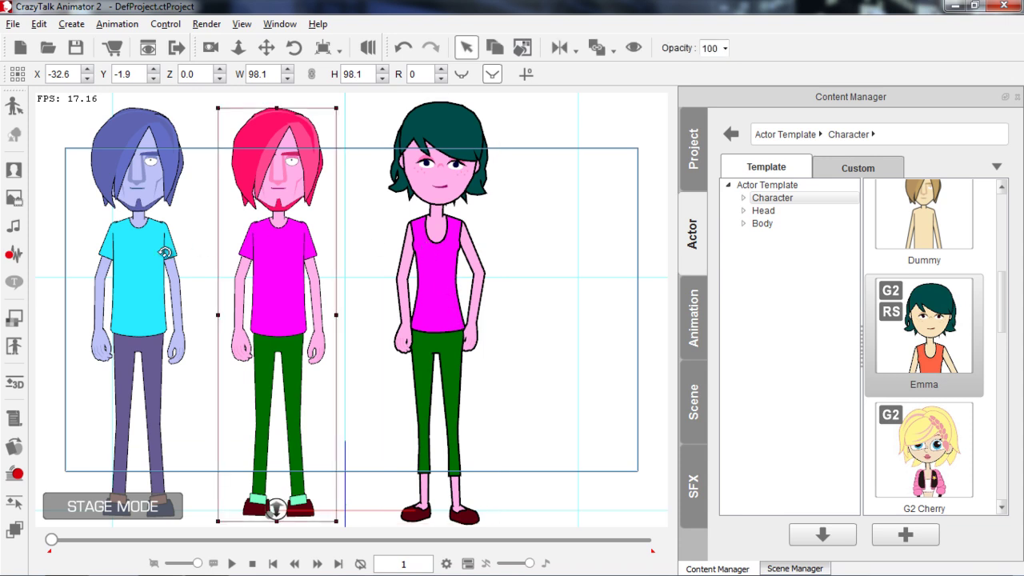
Transfer the blue-haired original character's render style to Emma and leave the transfer tool
click(158, 264)
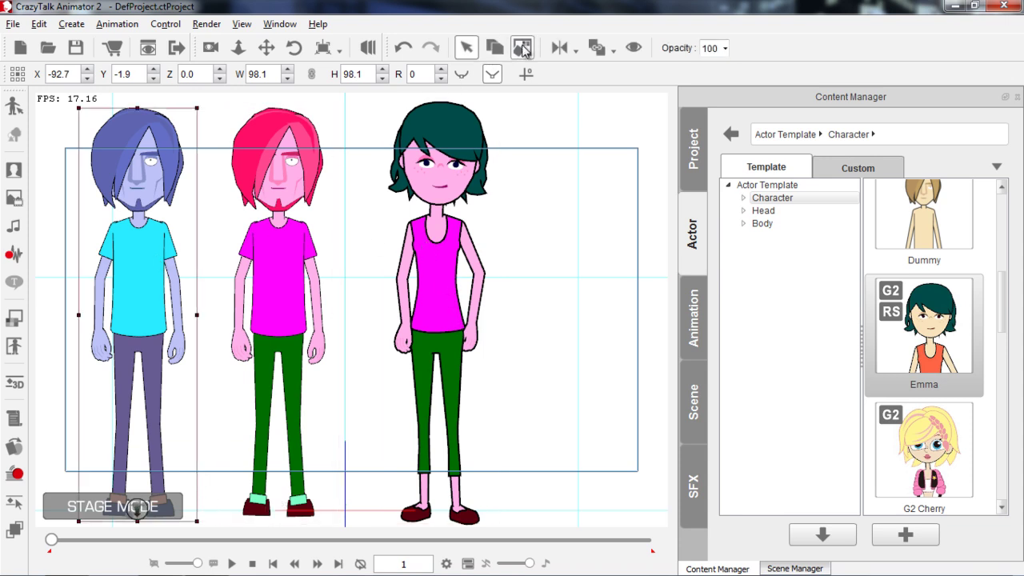
click(491, 142)
click(439, 255)
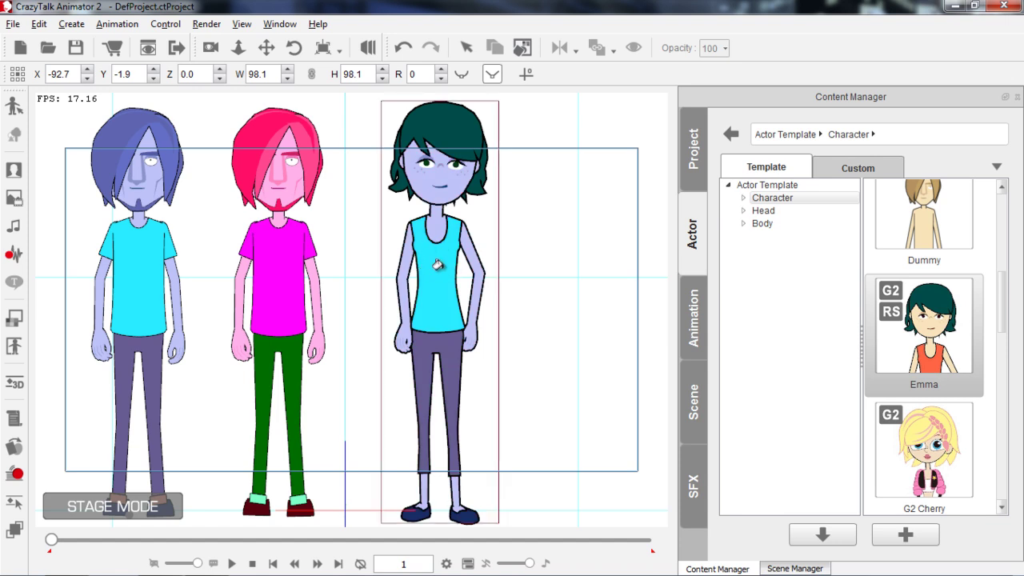
key(Escape)
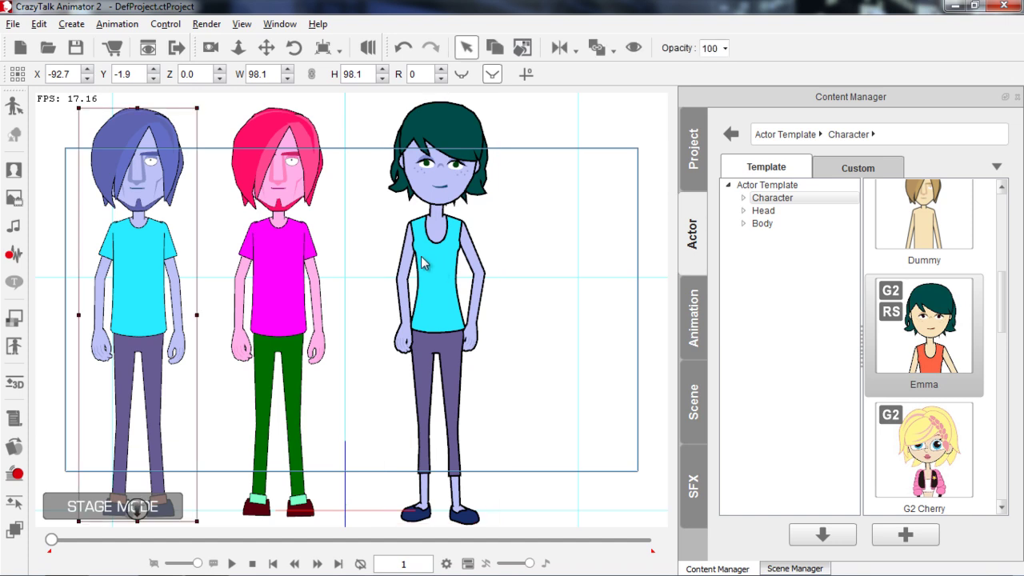
scroll(368, 352, down, 3)
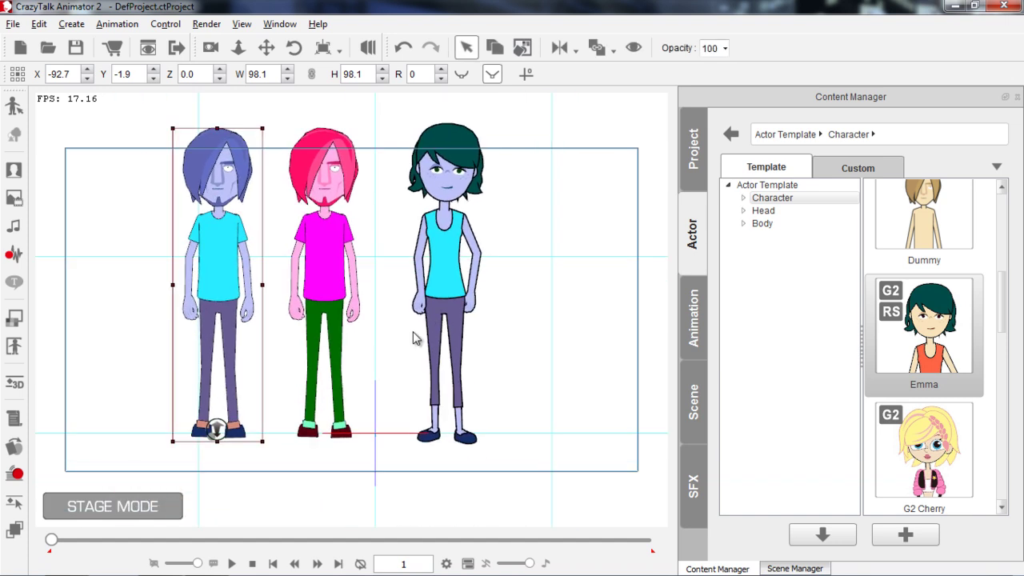
scroll(381, 272, down, 2)
scroll(385, 303, down, 1)
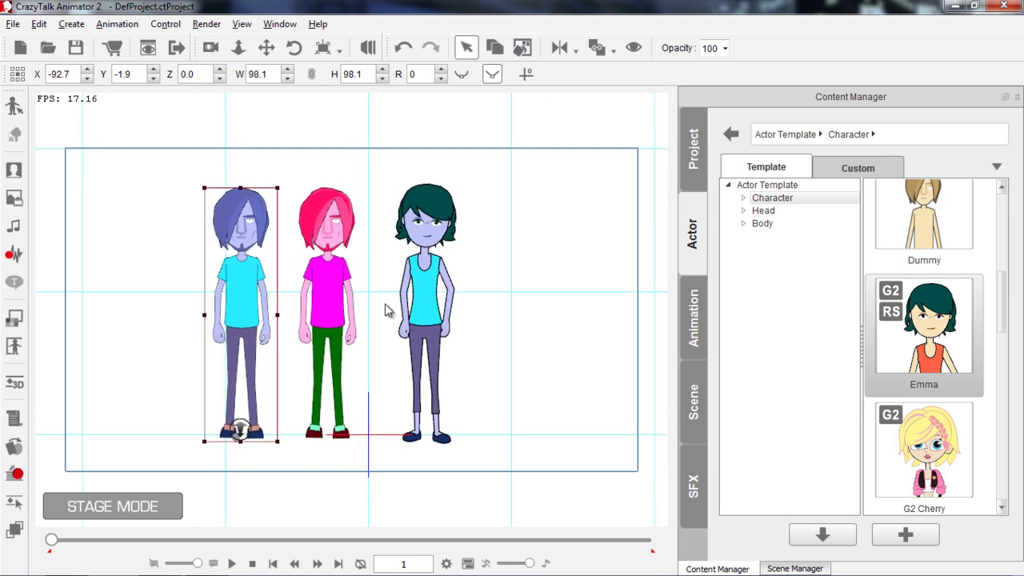
Load the Conf. Room scene template as the setting behind the three characters
click(702, 396)
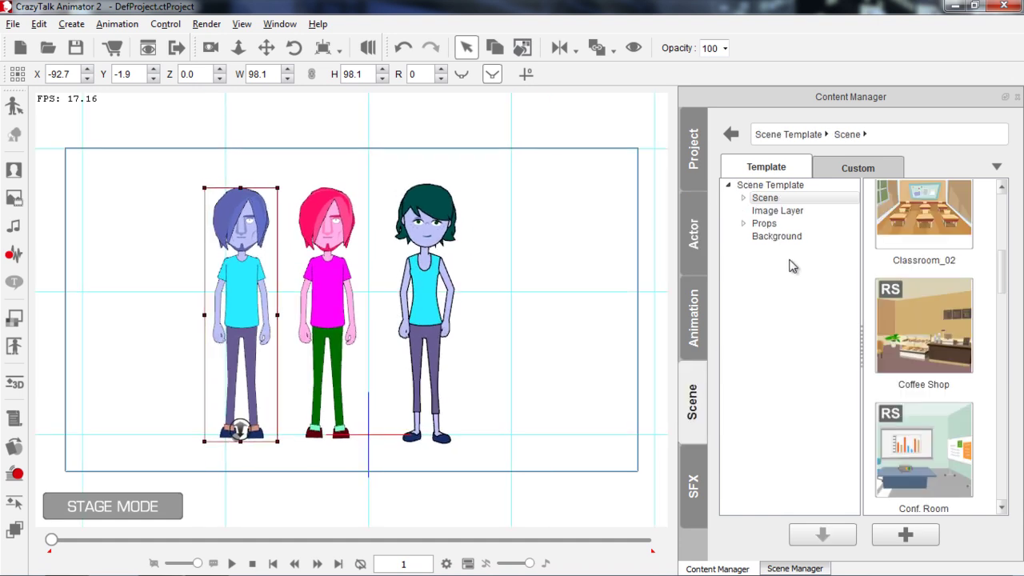
scroll(1003, 290, down, 3)
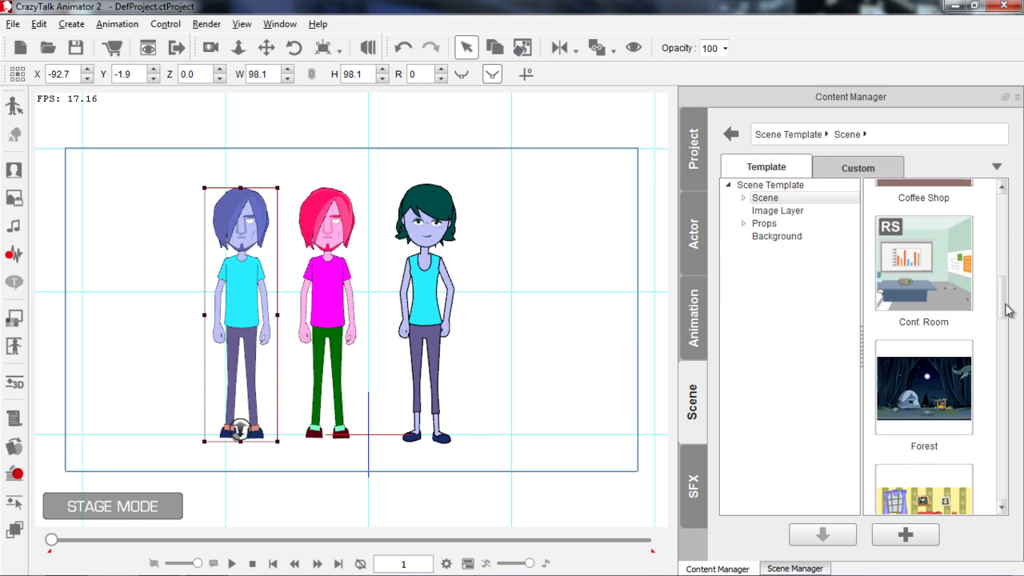
click(928, 294)
double_click(928, 294)
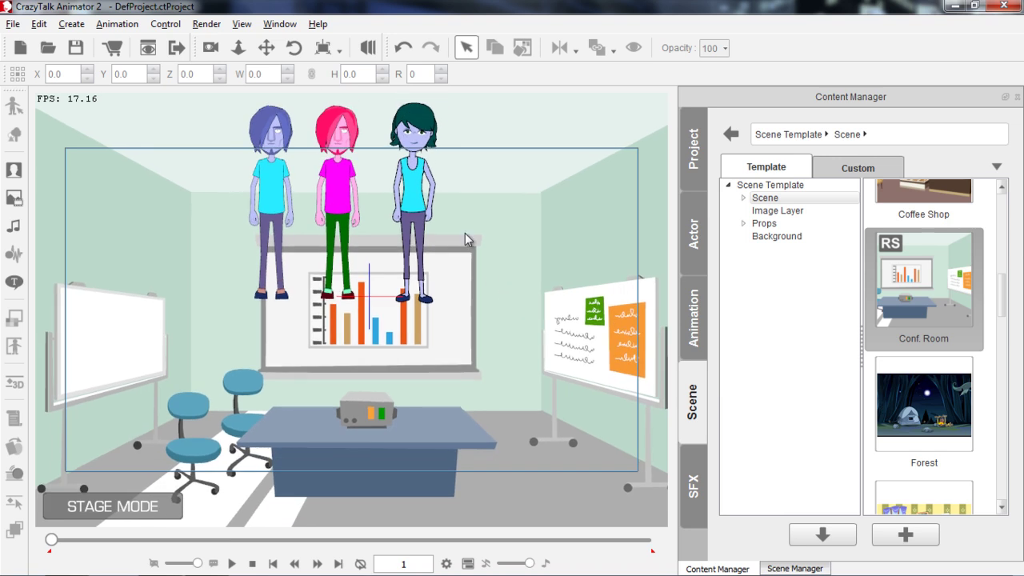
Move all three characters together down in front of the meeting table, to about X 58.1, Y -205.6
click(410, 180)
ctrl+click(326, 190)
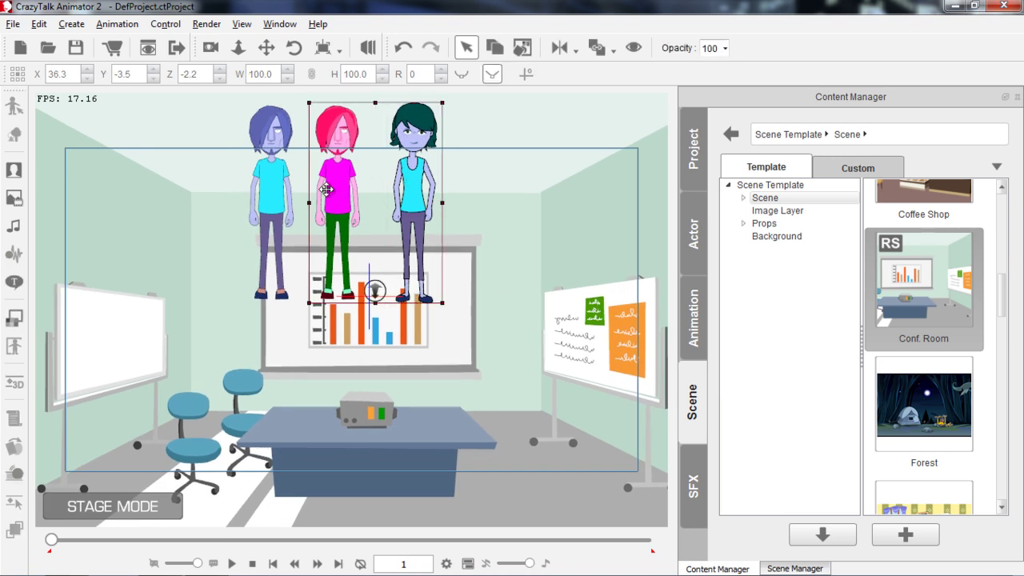
ctrl+click(282, 196)
drag(344, 183, 390, 513)
scroll(461, 366, down, 3)
scroll(479, 318, up, 2)
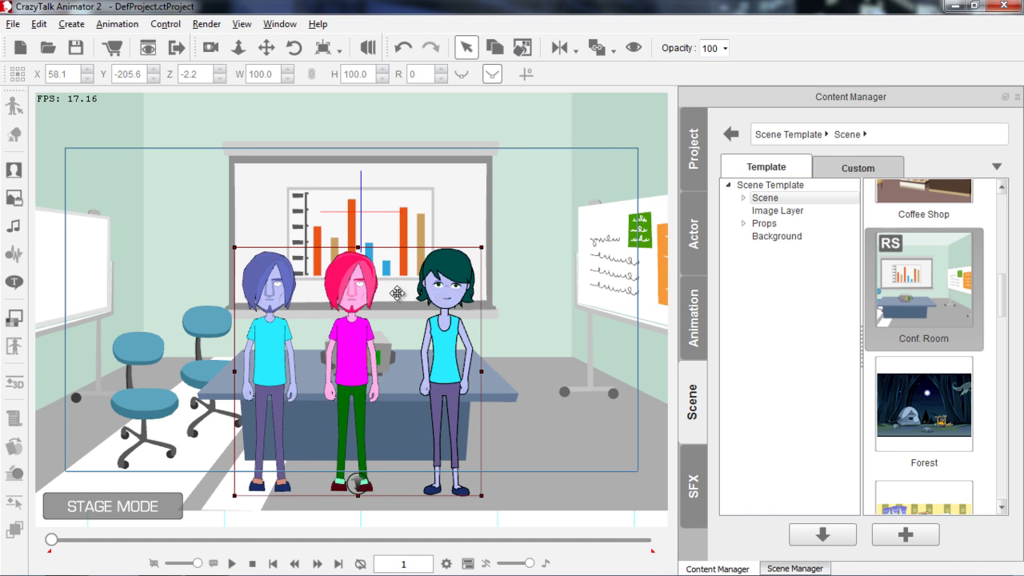
Try to transfer the pink-shirted character's render style to the projection screen, chairs and meeting table, and leave the transfer tool
click(350, 301)
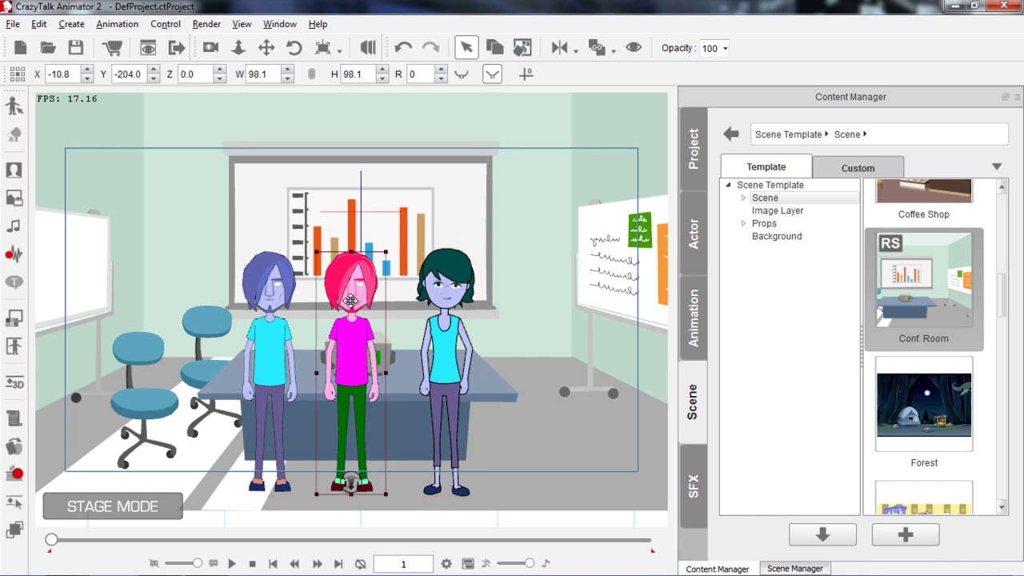
scroll(477, 363, up, 3)
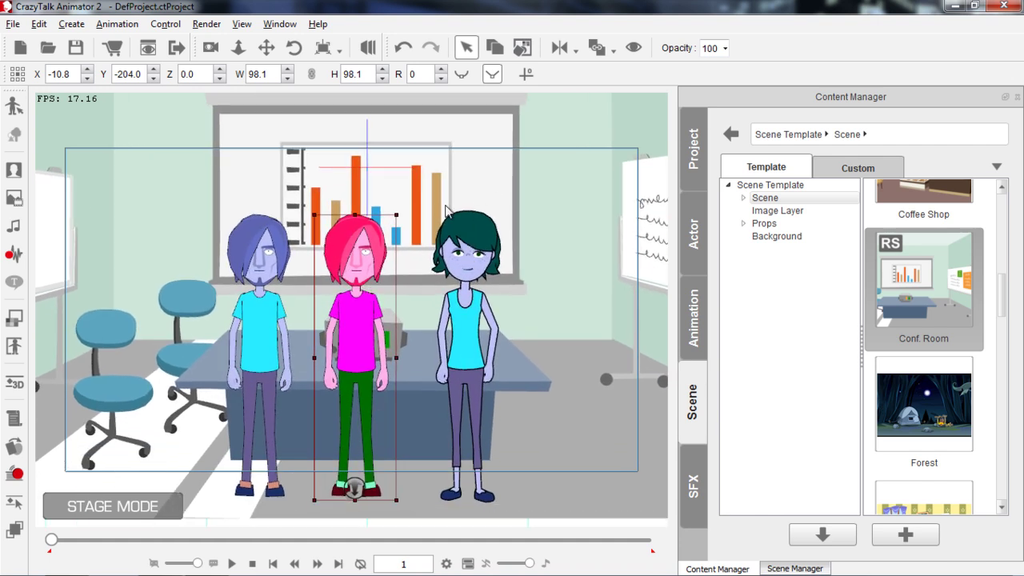
click(522, 48)
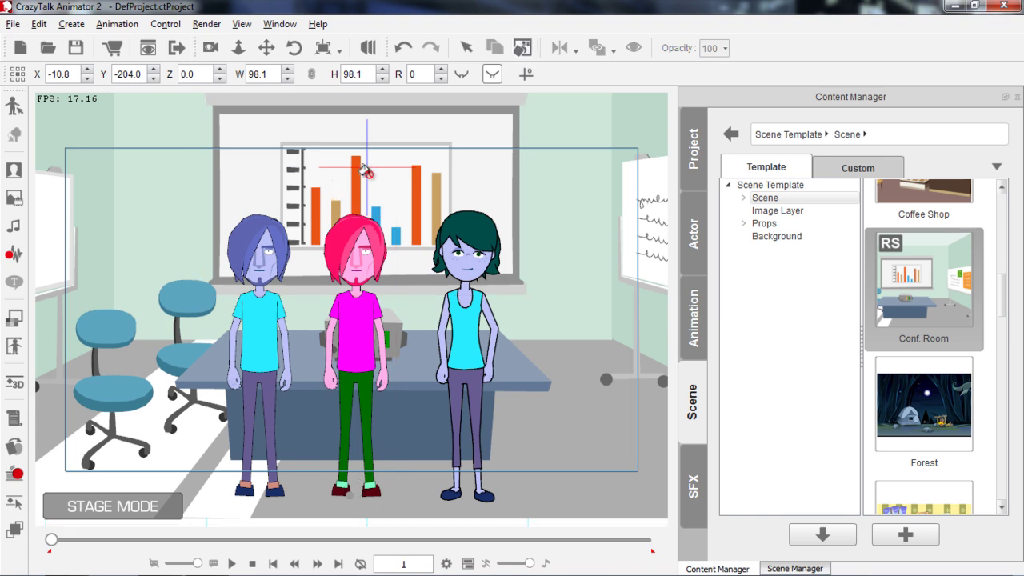
click(441, 125)
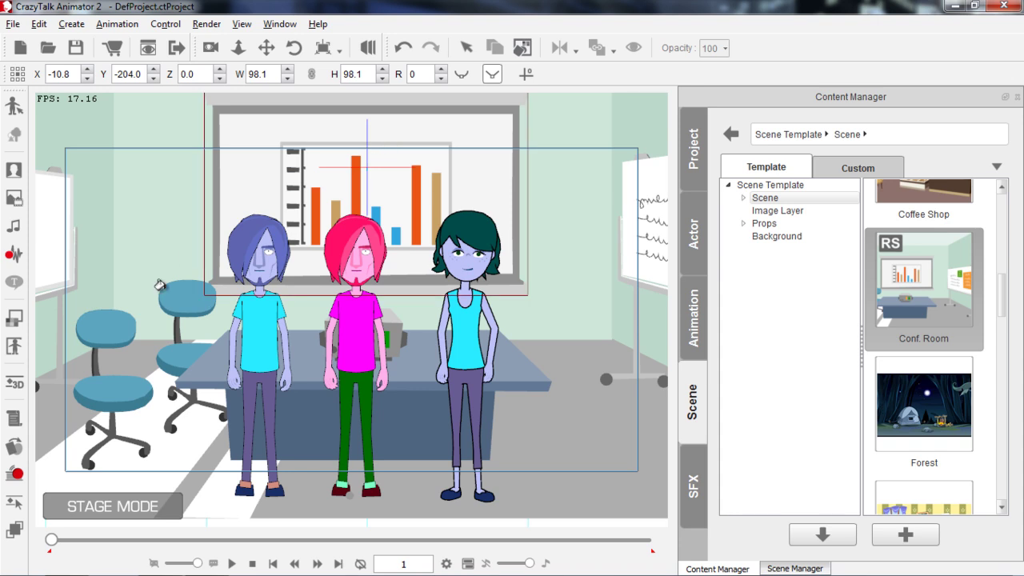
click(178, 300)
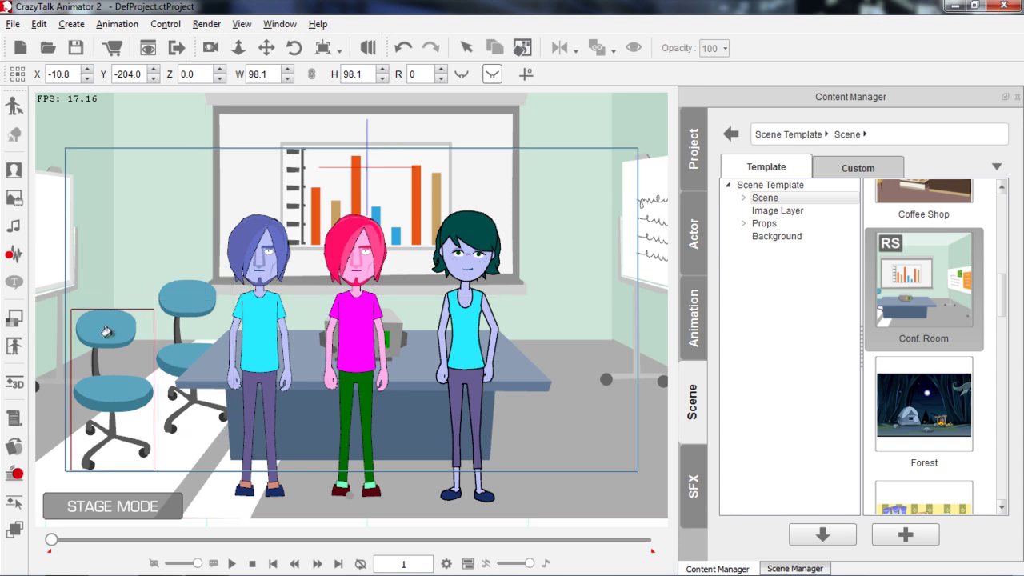
click(142, 361)
click(204, 380)
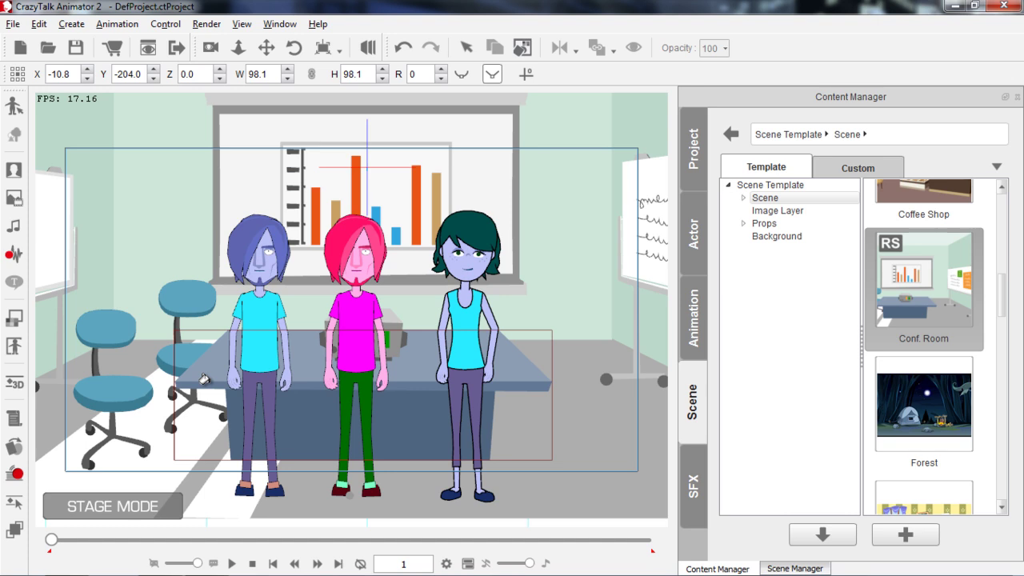
key(Escape)
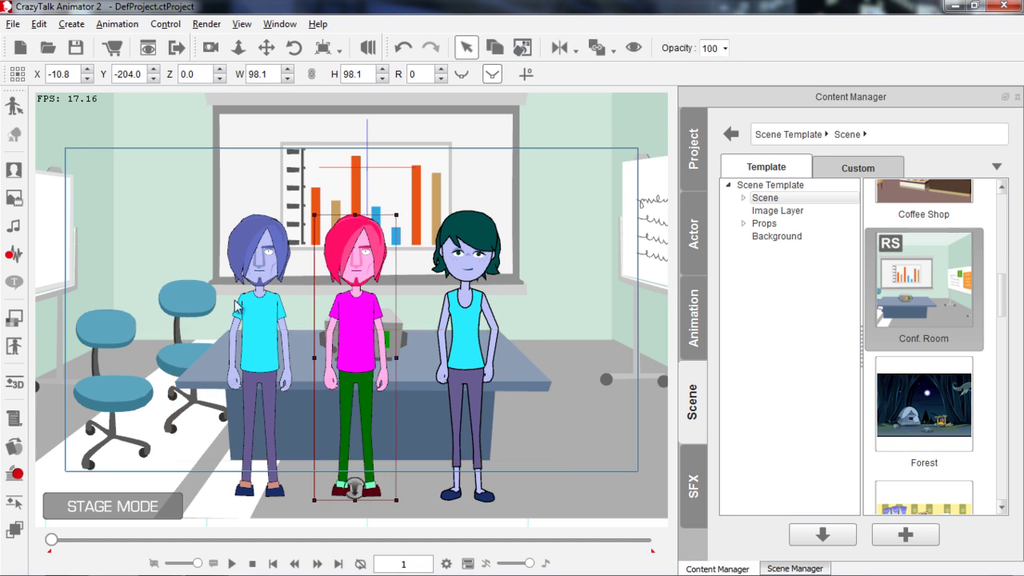
Compare the render style groups of the pink-shirted character and the projection screen, and set the screen's hue to -3 with Affect All
click(19, 318)
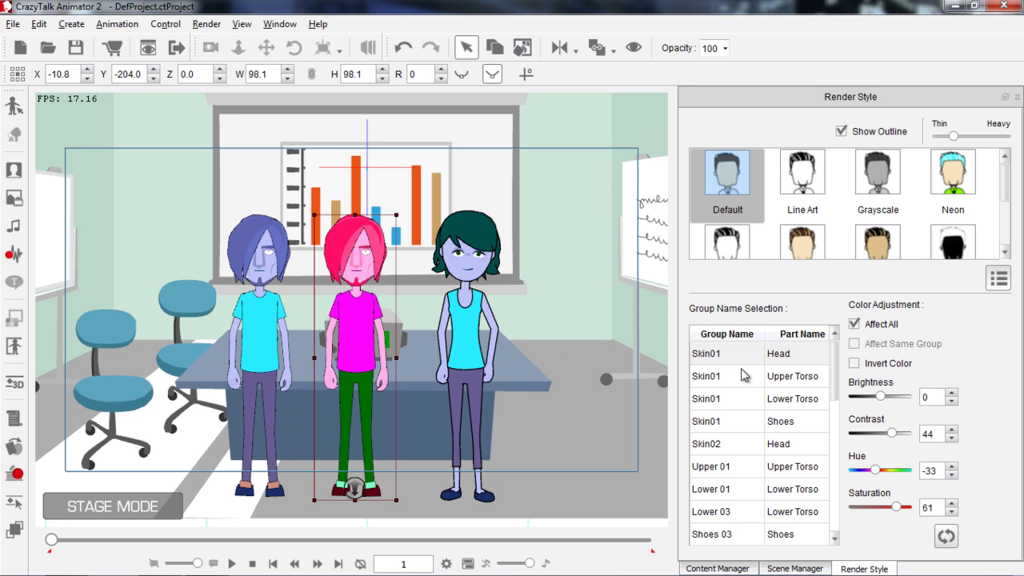
mouse_move(835, 374)
mouse_down()
mouse_move(841, 492)
mouse_move(840, 356)
mouse_up()
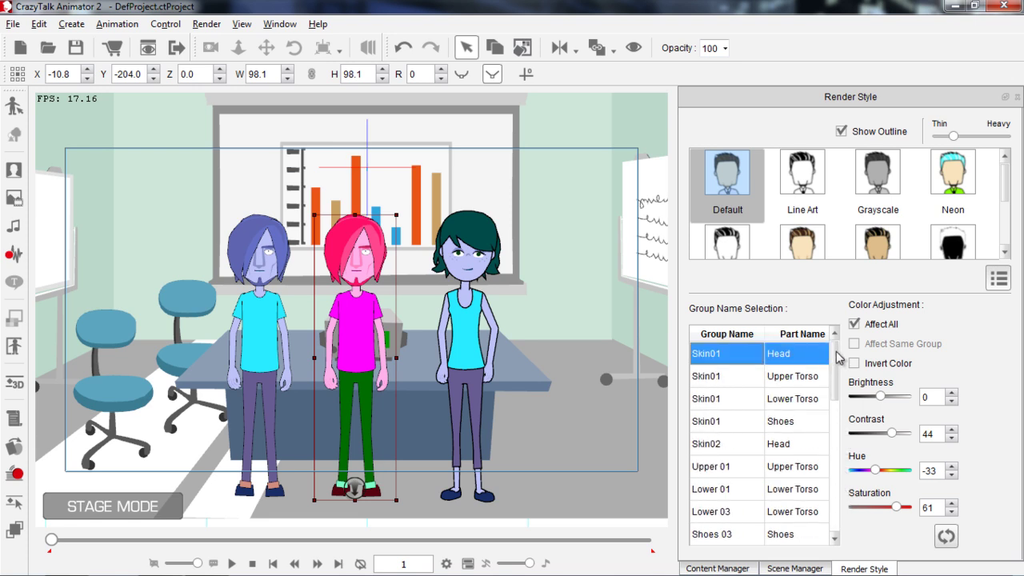
click(493, 178)
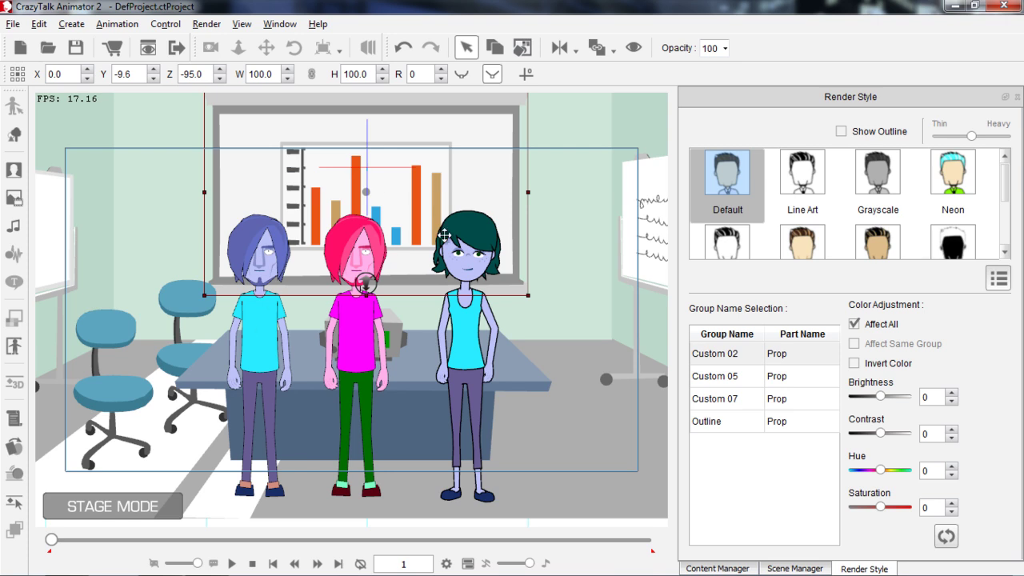
click(728, 361)
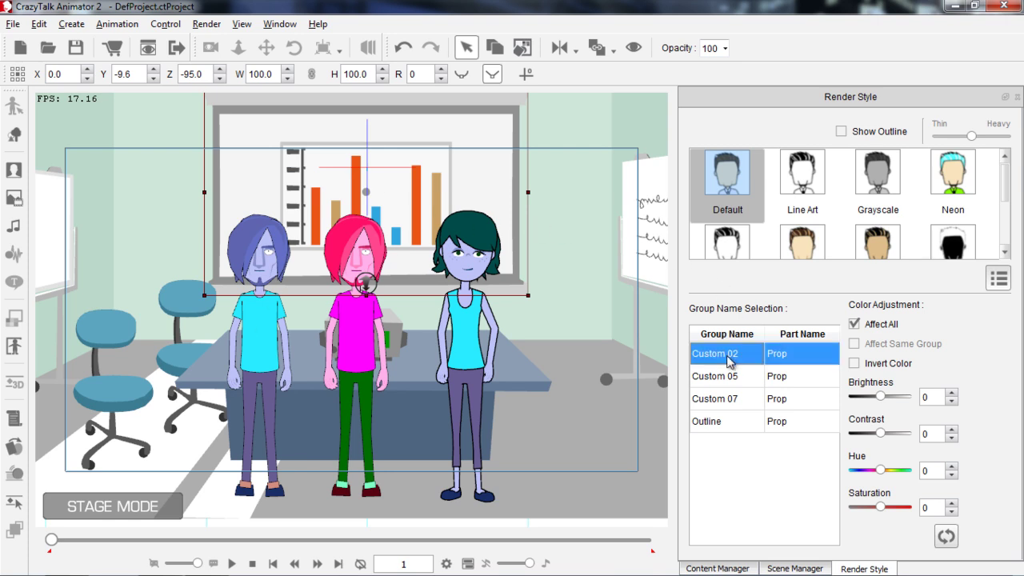
drag(886, 472, 883, 475)
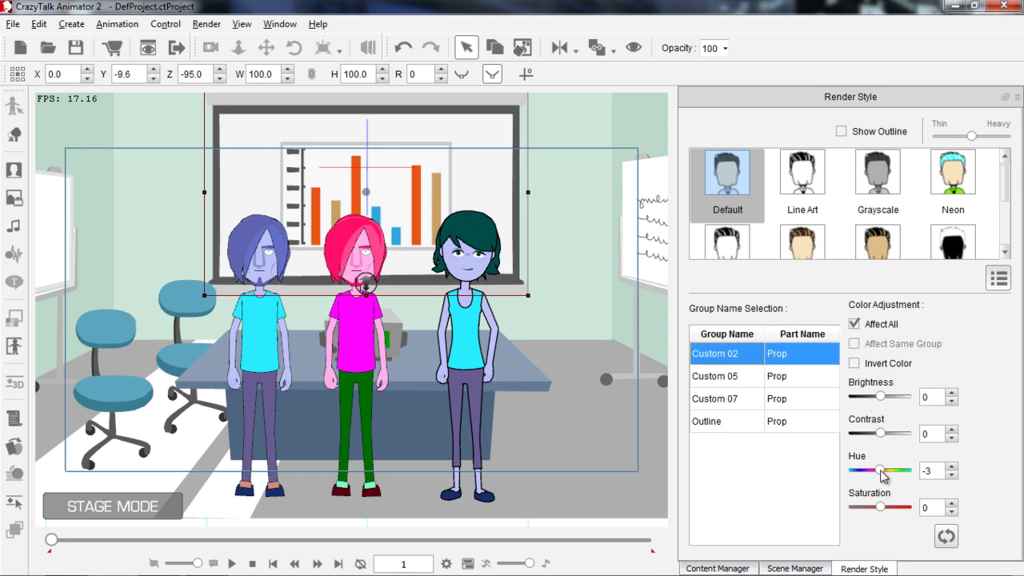
Recolor the whole front chair by setting its hue to 53 with Affect All
click(119, 392)
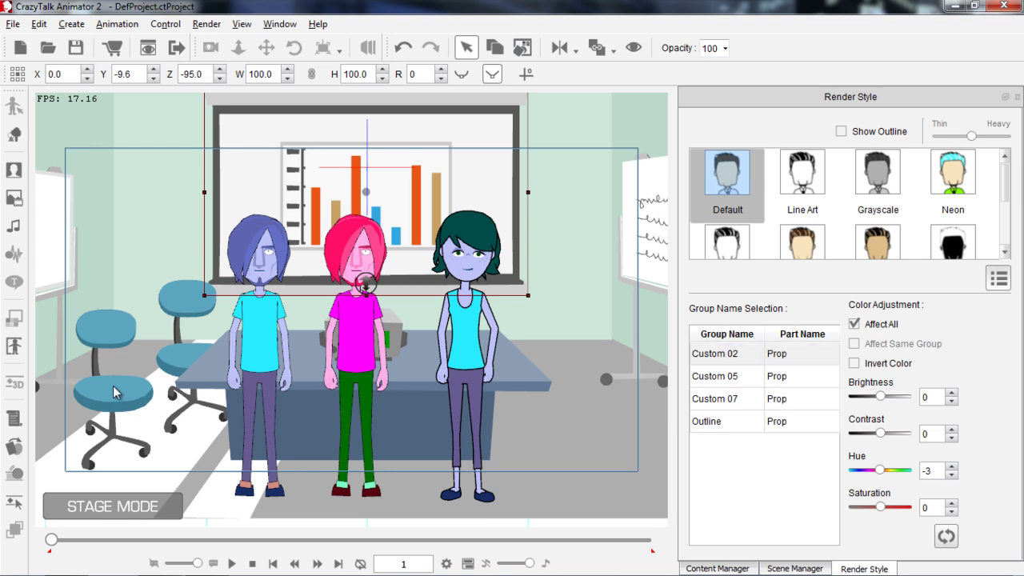
click(735, 376)
click(736, 376)
click(735, 376)
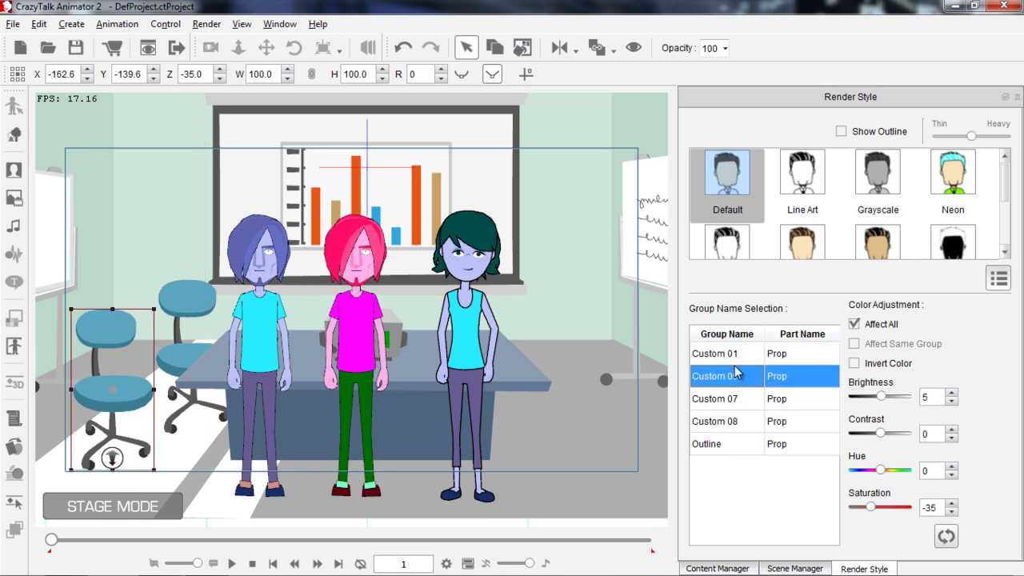
click(736, 356)
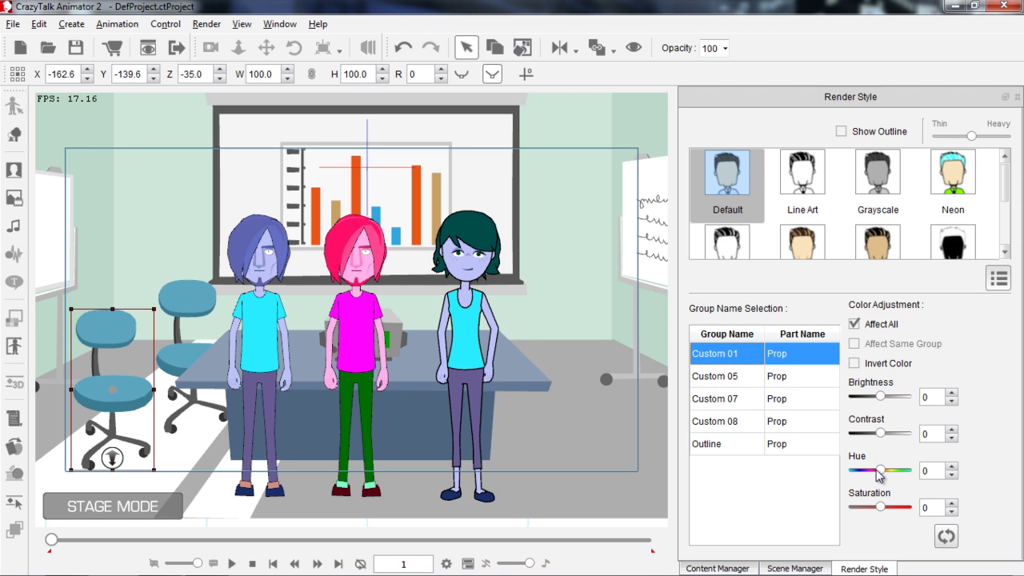
click(881, 470)
mouse_move(880, 471)
mouse_down()
mouse_move(903, 471)
mouse_move(891, 478)
mouse_up()
Turn off Affect All and set the hue of the front chair's Custom 01 group to 23
click(854, 326)
click(728, 361)
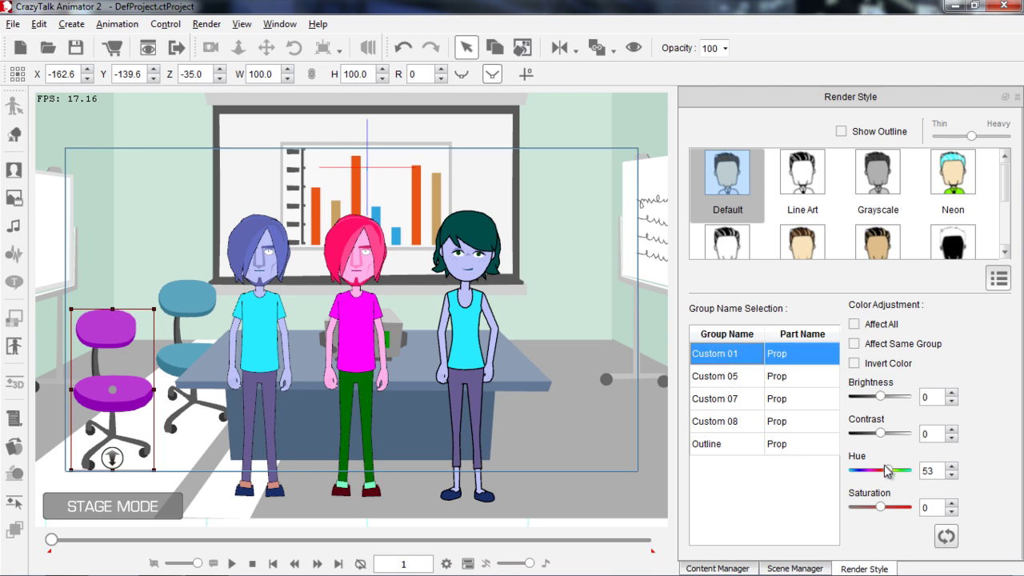
mouse_move(888, 474)
mouse_down()
mouse_move(855, 473)
mouse_move(904, 472)
mouse_move(883, 485)
mouse_up()
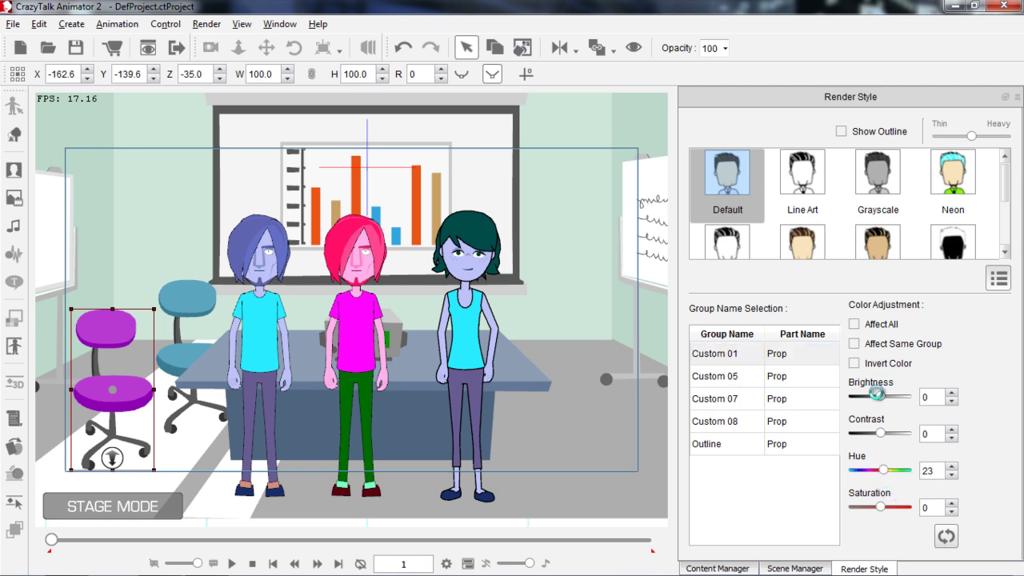
Enable Affect Same Group and set the hue of the front chair's Custom 05 group to -48
click(854, 343)
click(730, 375)
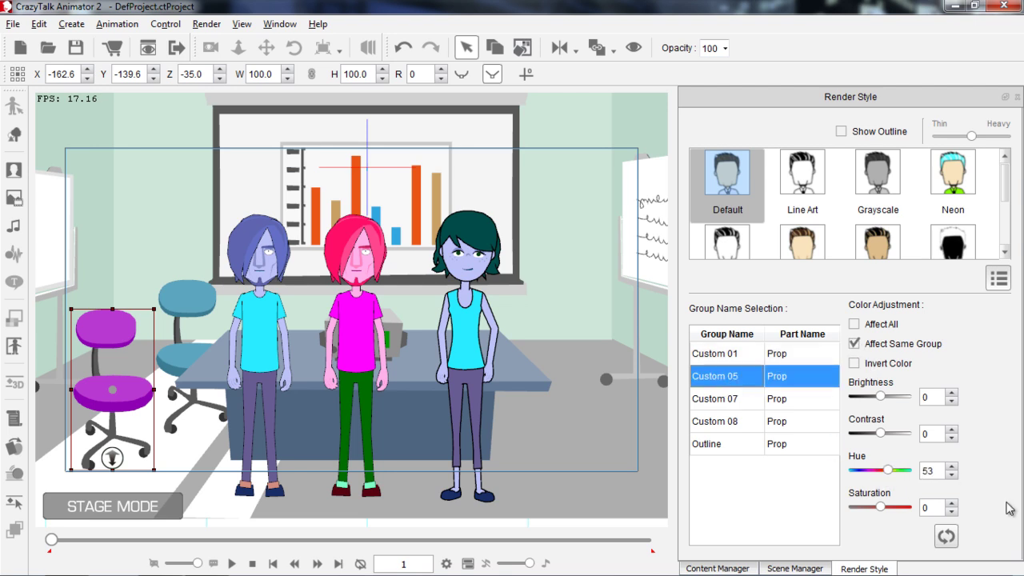
mouse_move(889, 474)
mouse_down()
mouse_move(858, 472)
mouse_move(874, 477)
mouse_up()
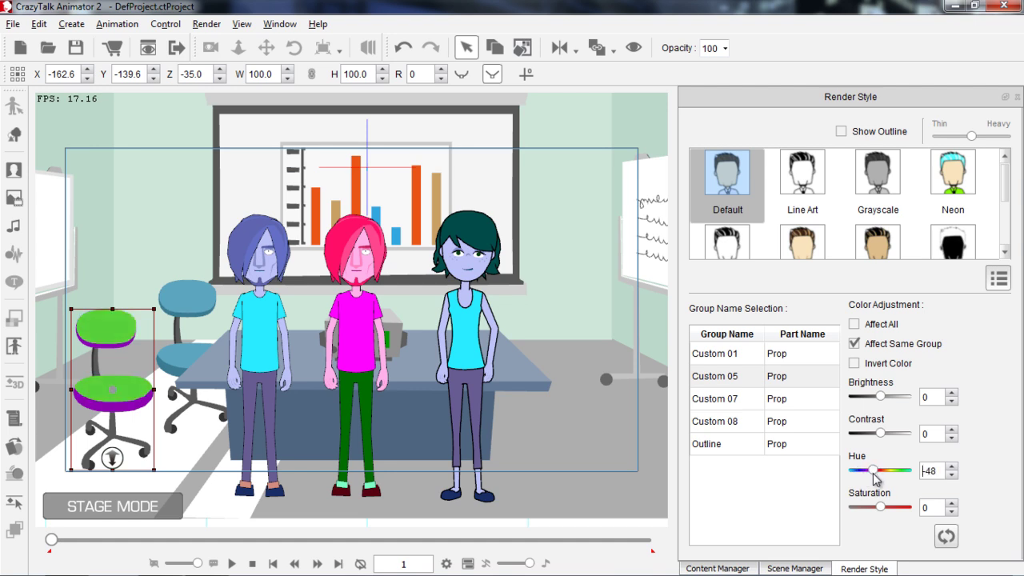
Set the front chair's Custom 07 group to hue -23 and brightness -32
click(721, 400)
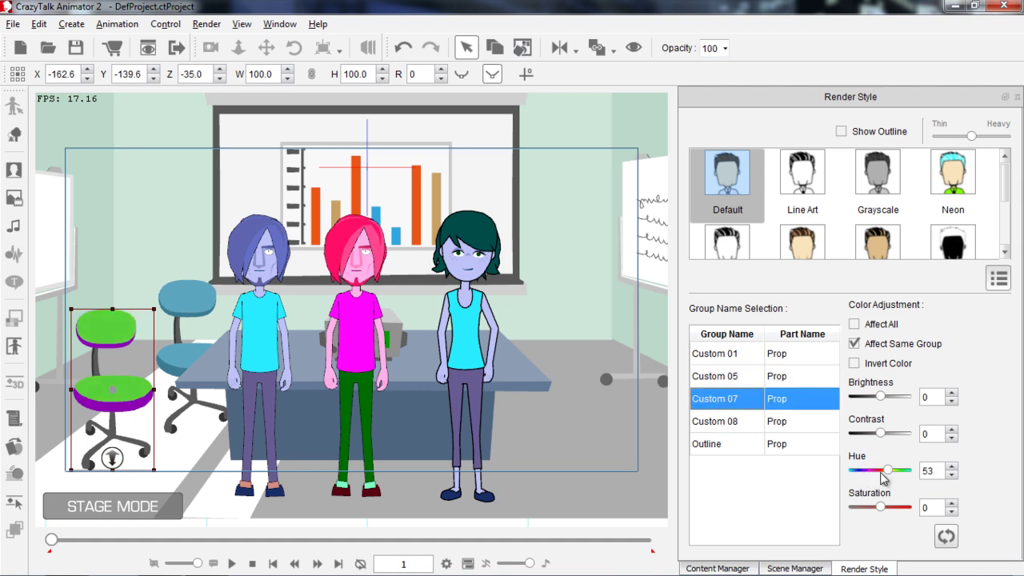
mouse_move(887, 472)
mouse_down()
mouse_move(863, 472)
mouse_move(876, 477)
mouse_up()
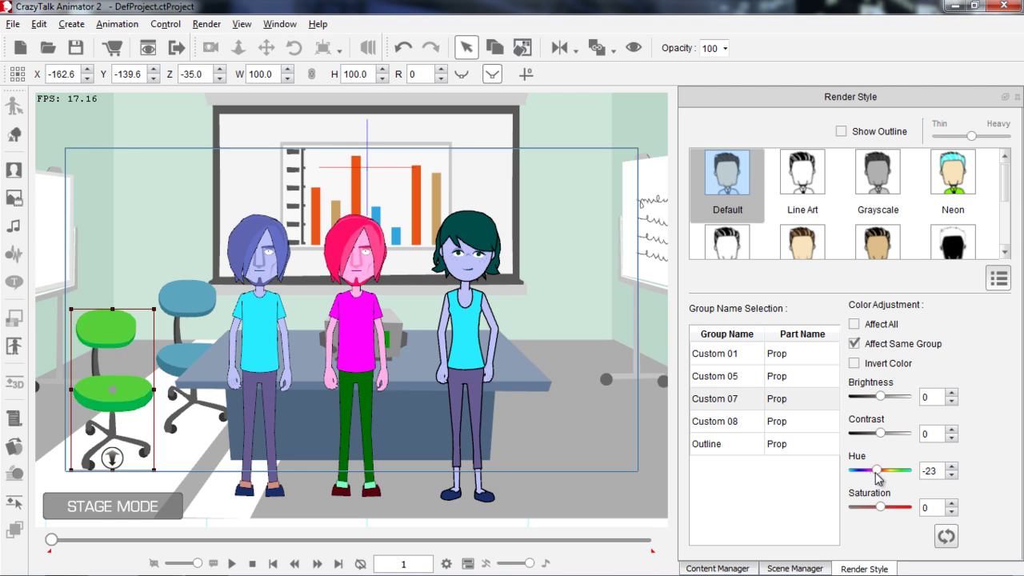
drag(880, 397, 870, 397)
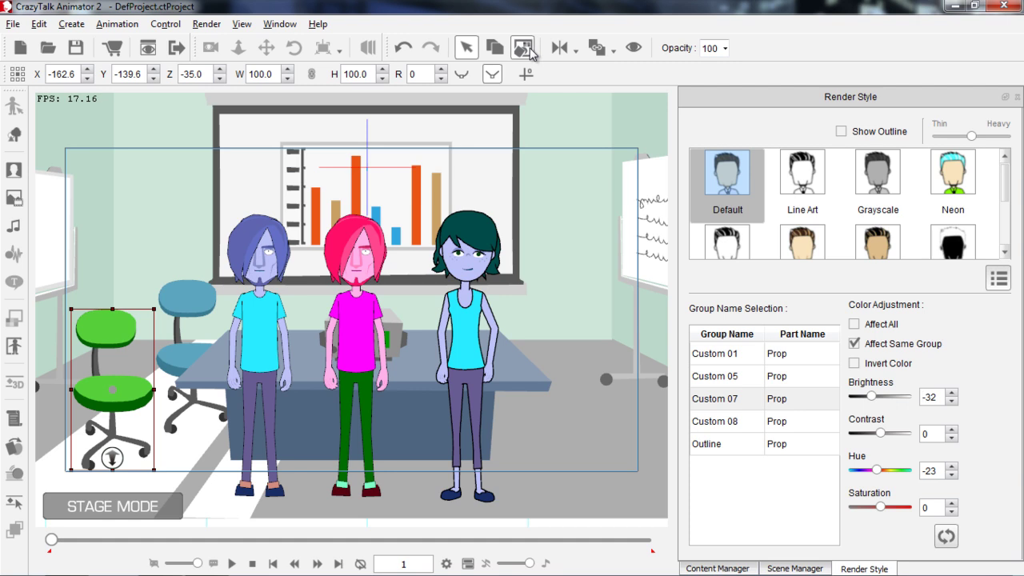
Transfer the green chair's render style to the other chair, projection screen, meeting table, projector and right-hand whiteboard, and leave the transfer tool
click(329, 196)
click(182, 293)
click(182, 294)
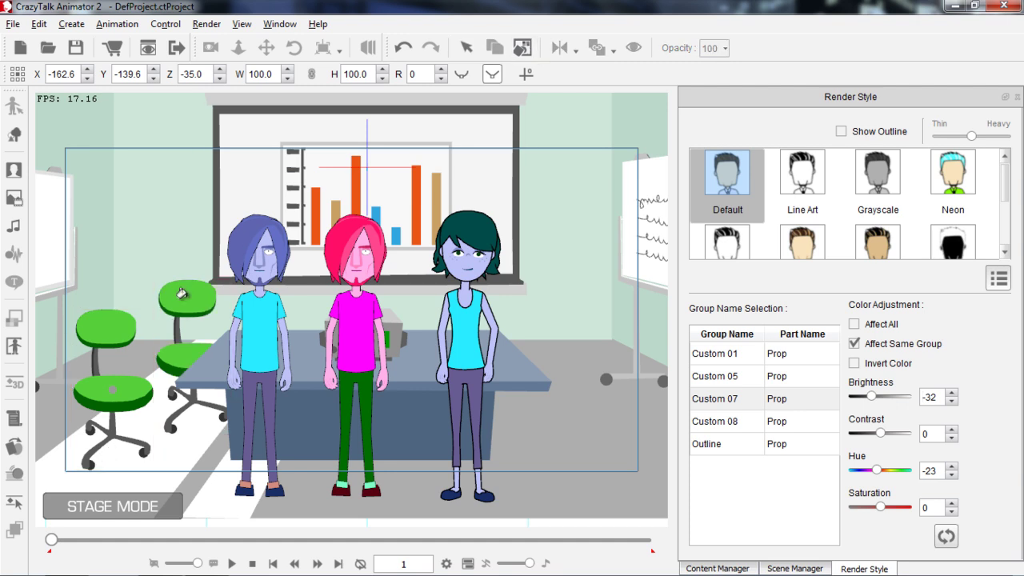
click(260, 167)
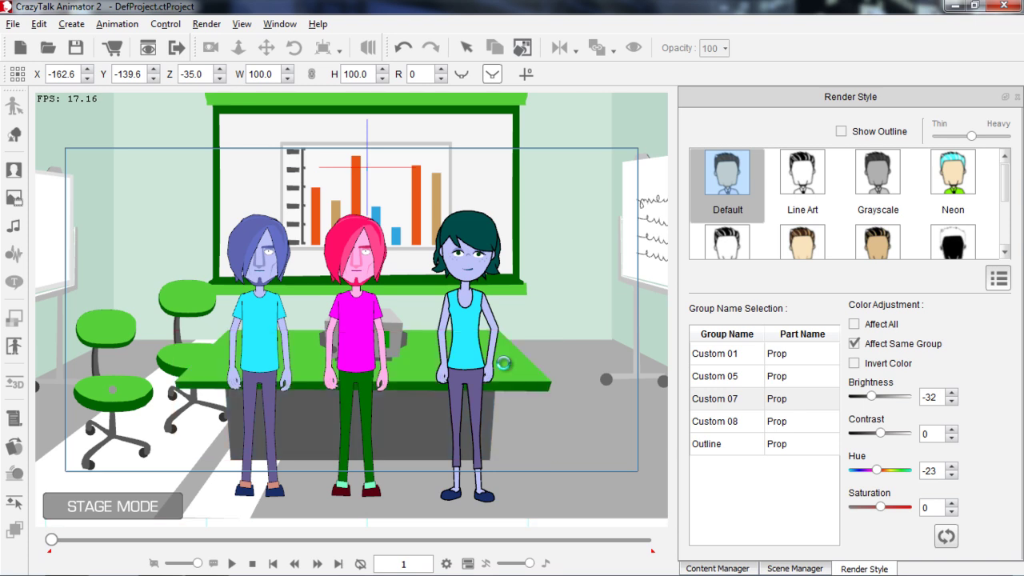
click(389, 365)
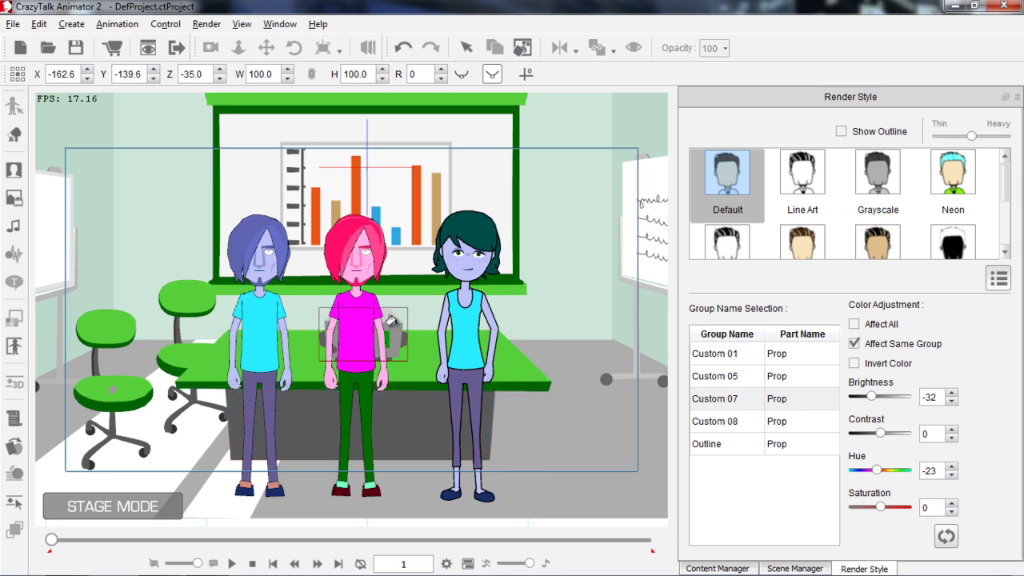
click(640, 224)
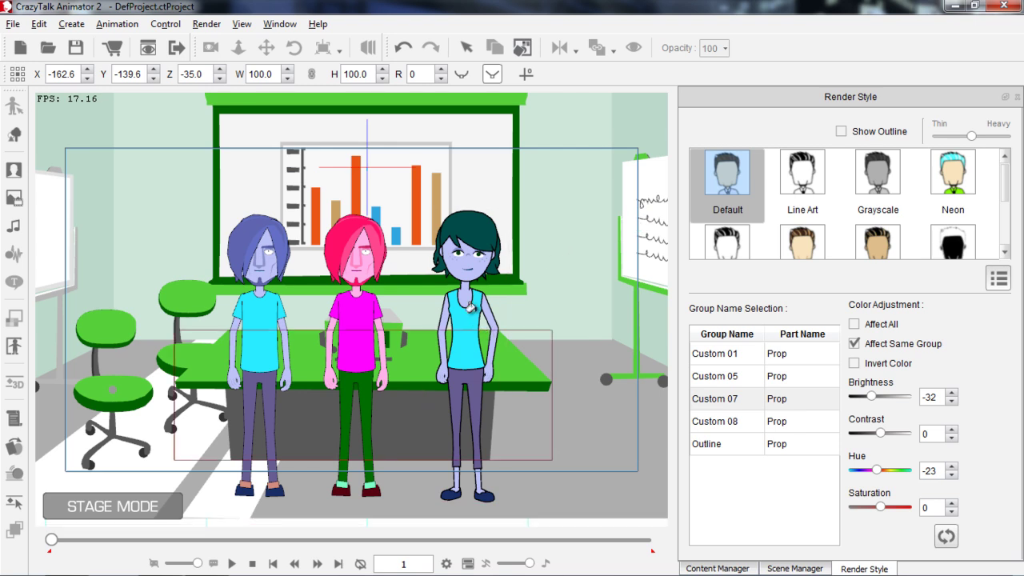
key(Escape)
Select all the props in the Scene group and apply the Line Art render style to them, followed by Default
drag(537, 251, 511, 281)
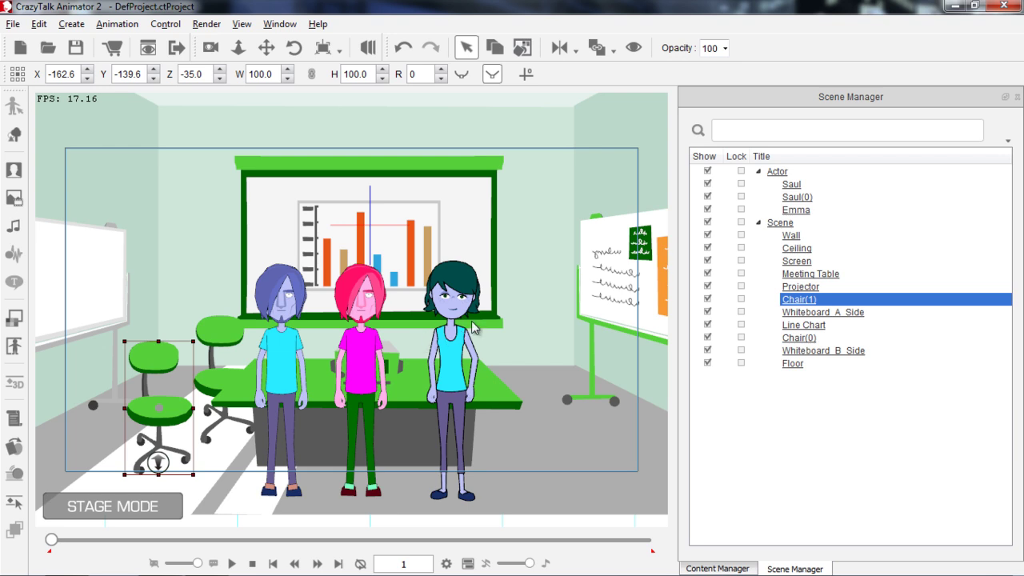
click(714, 567)
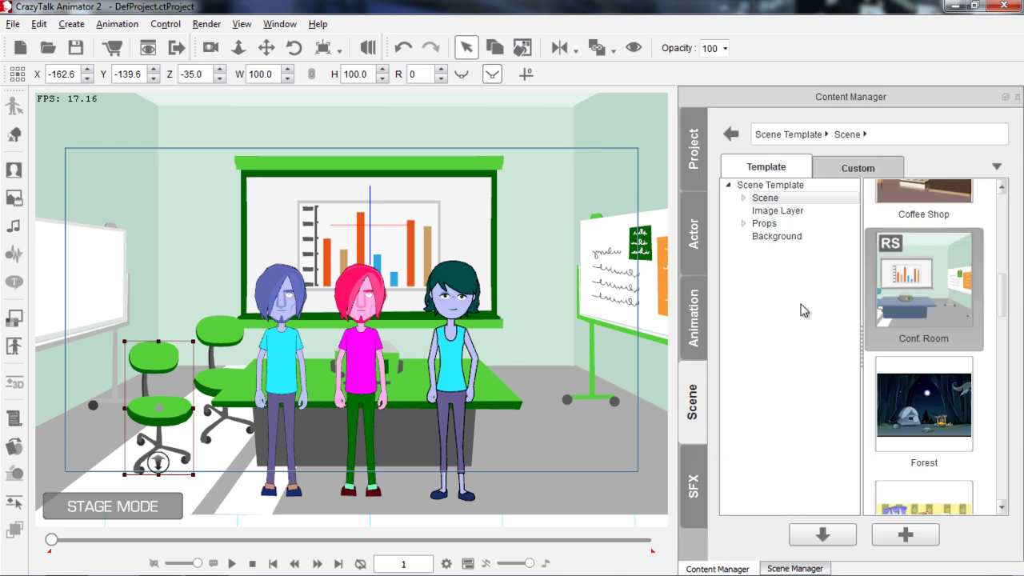
click(800, 568)
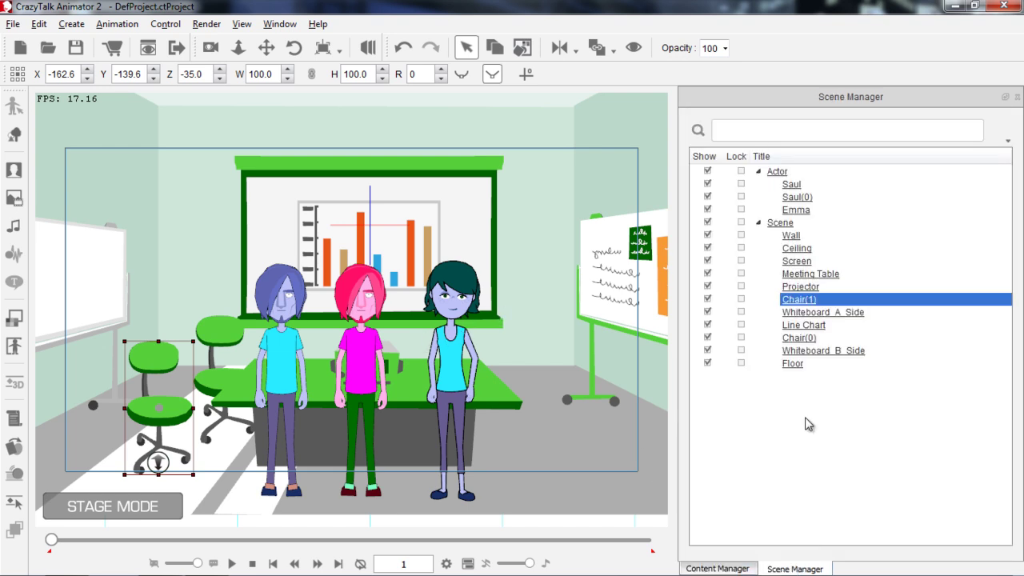
click(783, 227)
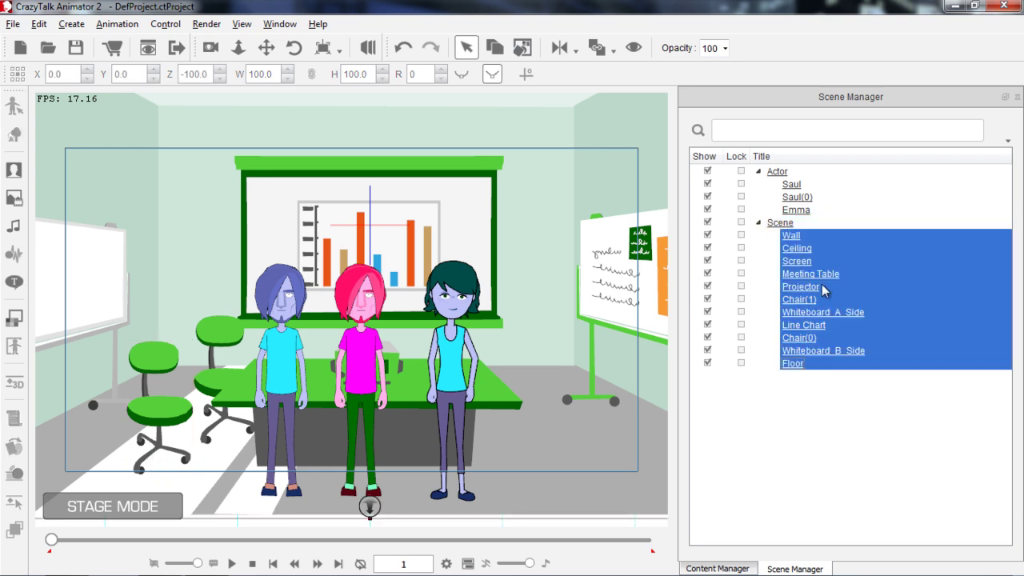
click(18, 318)
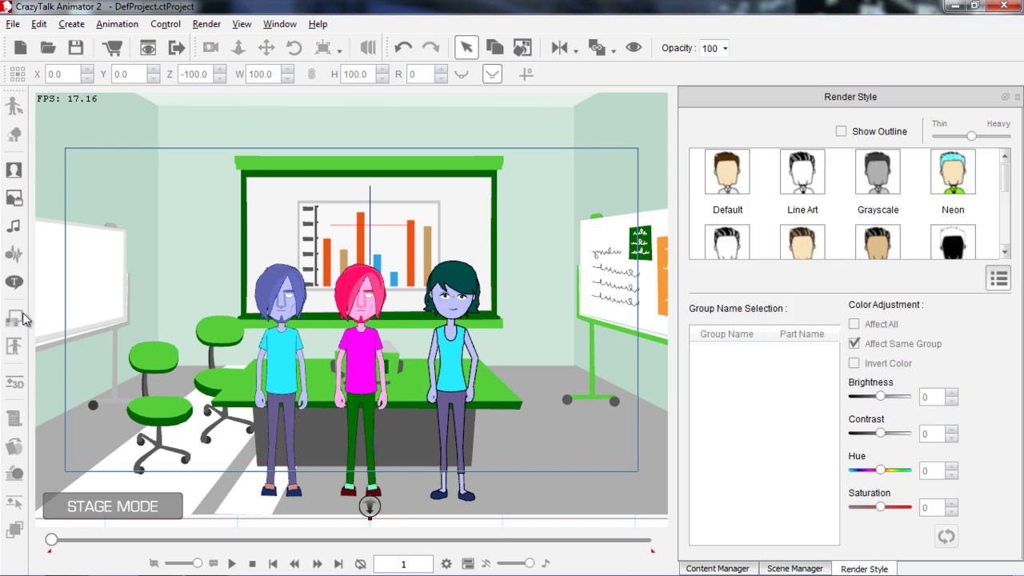
click(798, 179)
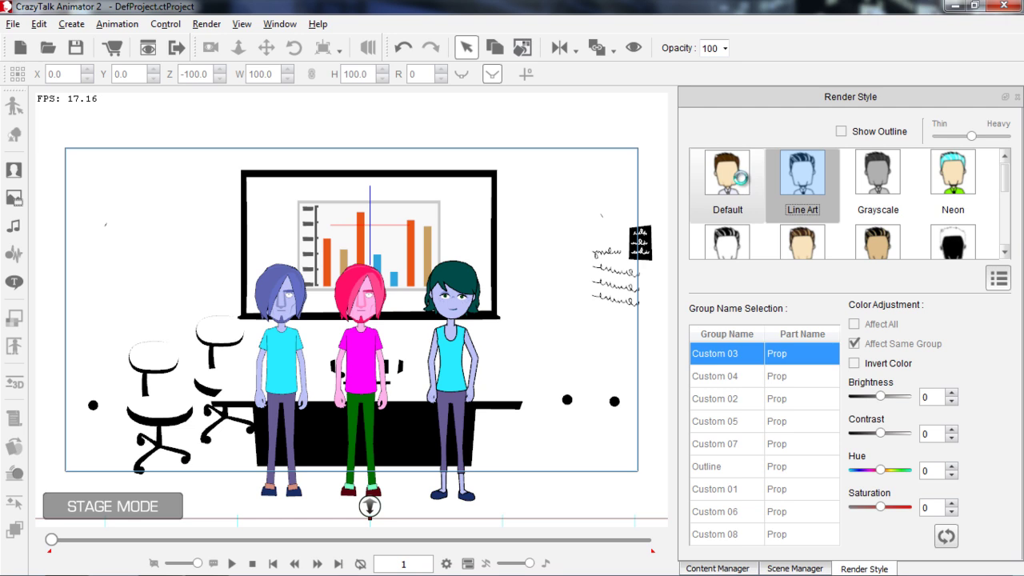
click(742, 182)
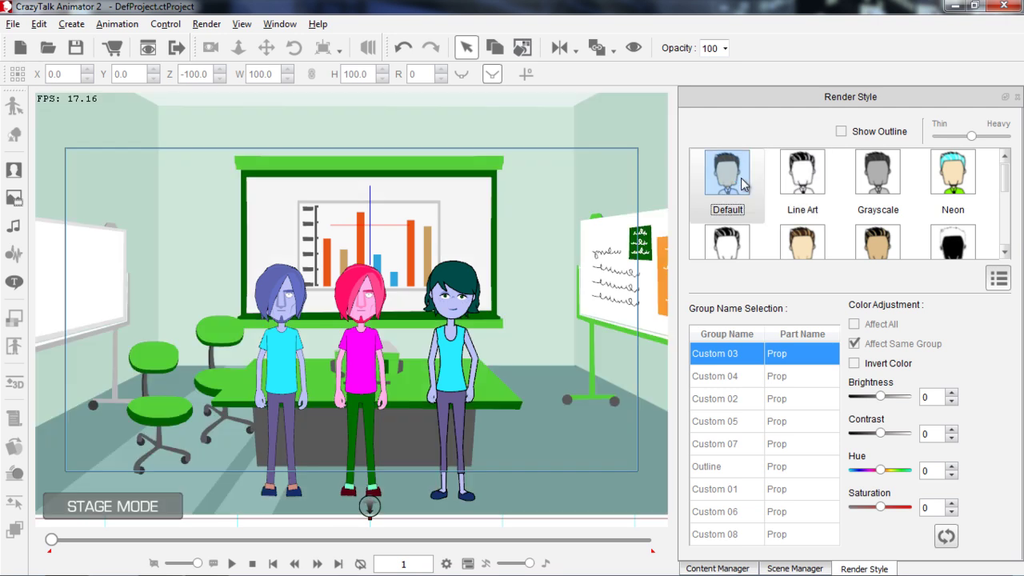
Apply the Pop Art render style and the Saturation style to the selected scene props
click(887, 244)
scroll(847, 244, down, 1)
click(735, 205)
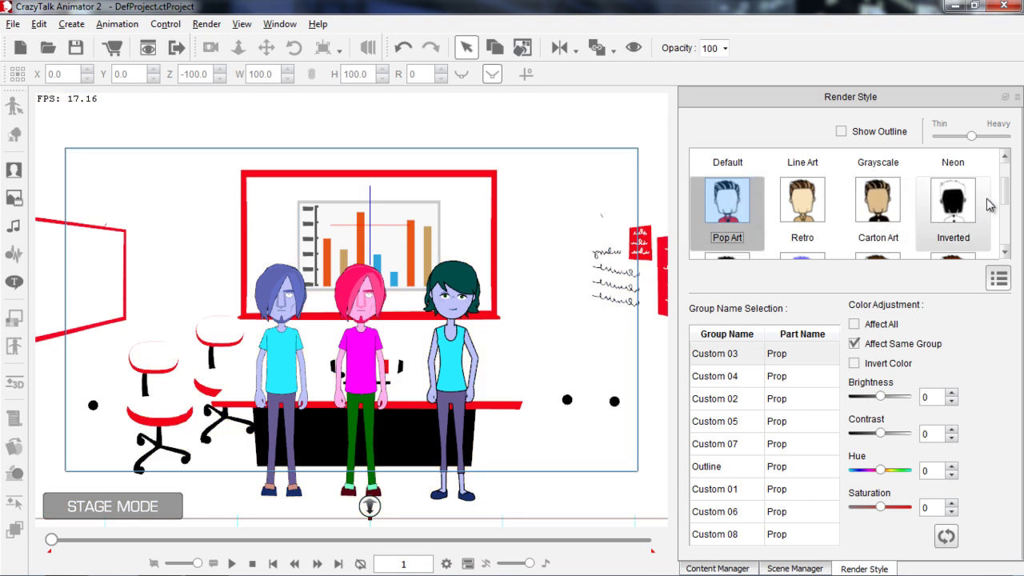
scroll(1000, 212, down, 1)
scroll(1000, 216, down, 1)
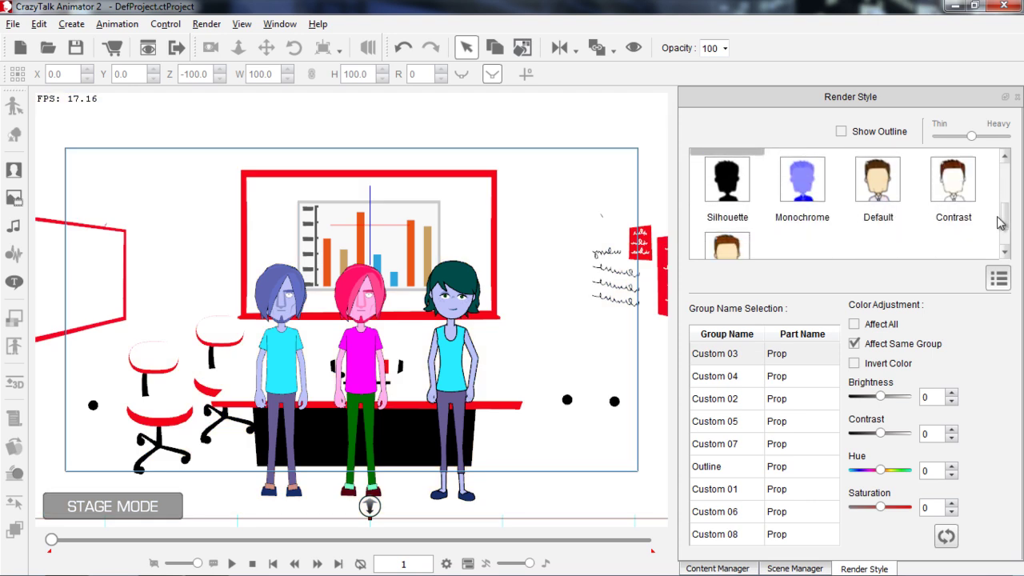
click(730, 212)
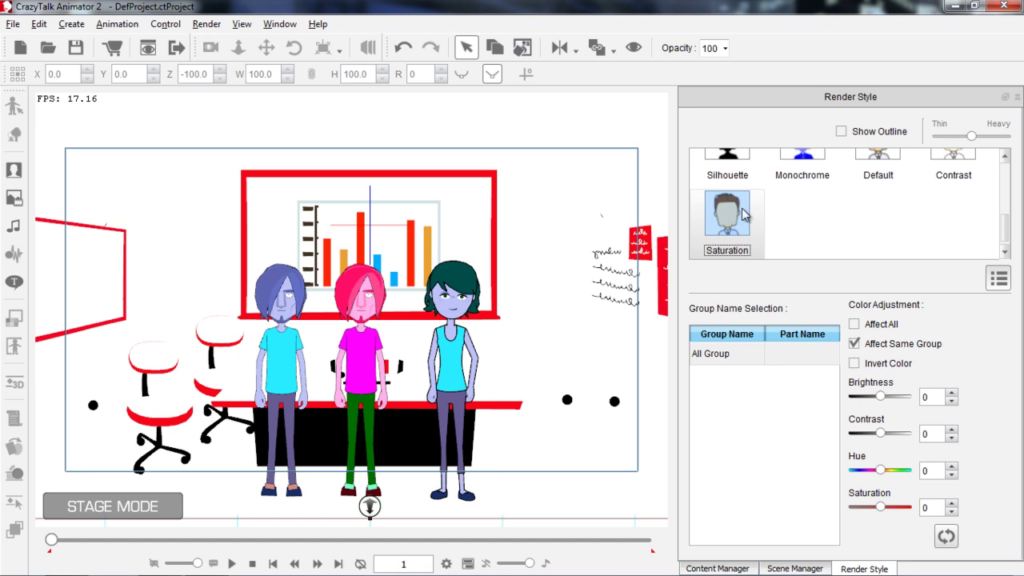
Try the Neon, Grayscale and Line Art render styles on the scene props and set them back to Default
scroll(1006, 210, up, 2)
scroll(1008, 200, up, 1)
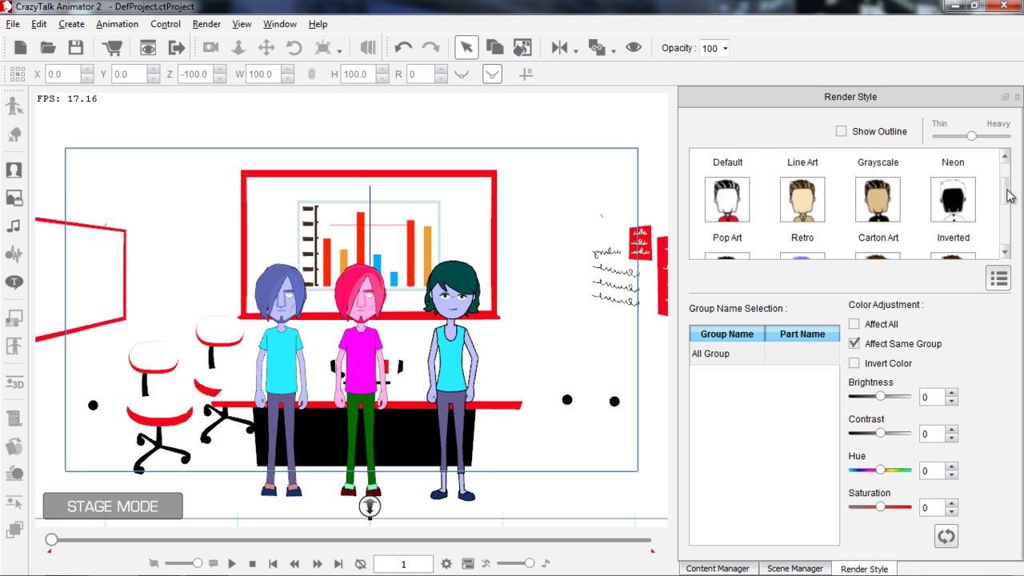
scroll(1004, 193, up, 1)
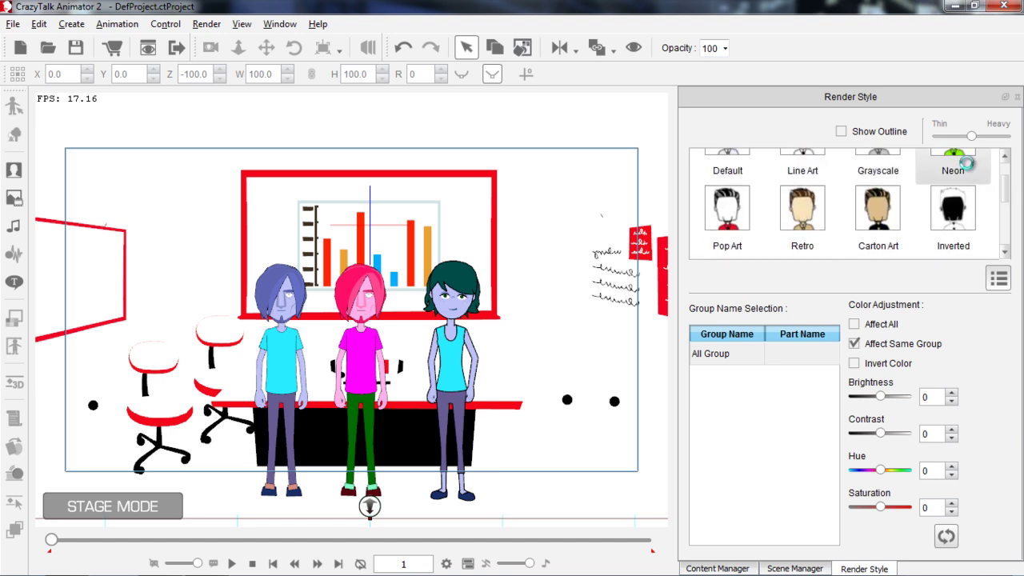
click(968, 170)
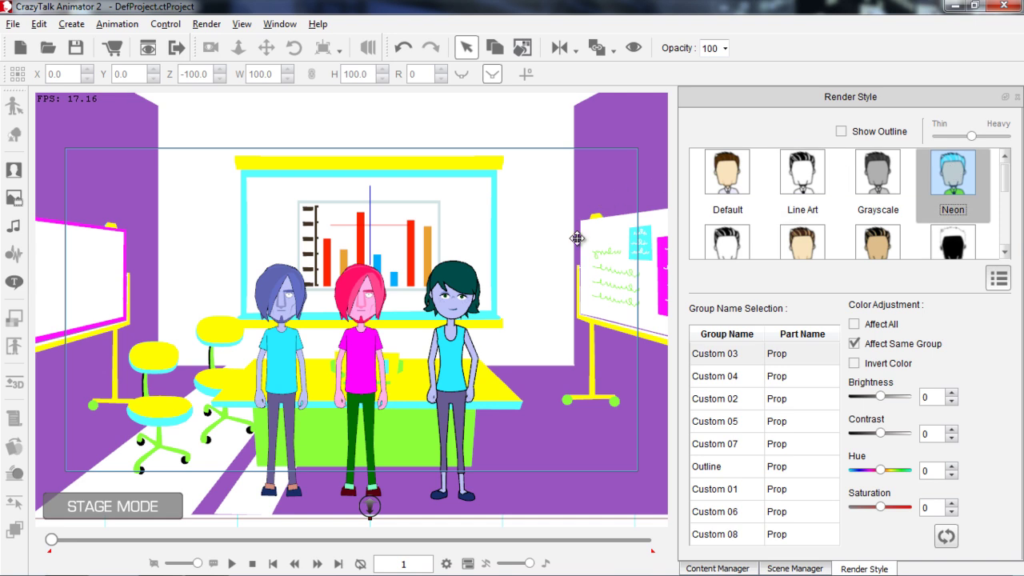
click(878, 190)
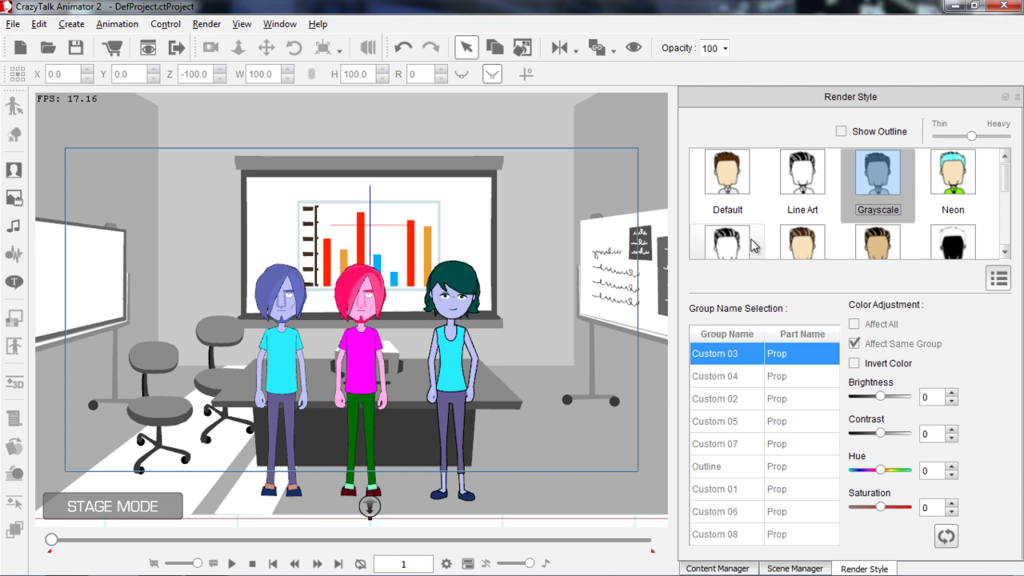
click(798, 193)
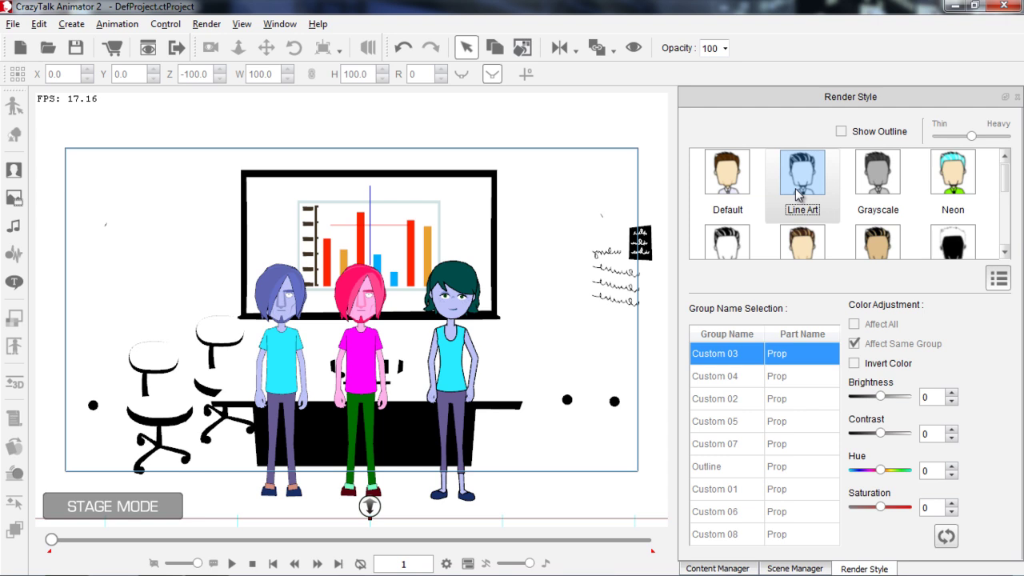
click(727, 189)
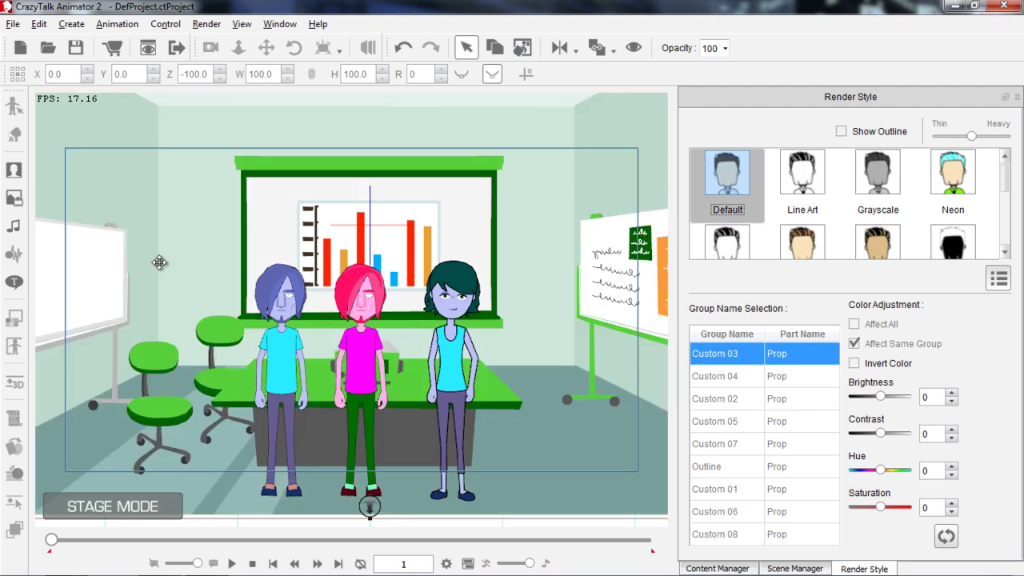
Select both chairs and the meeting table together and apply the Default render style to them
click(111, 264)
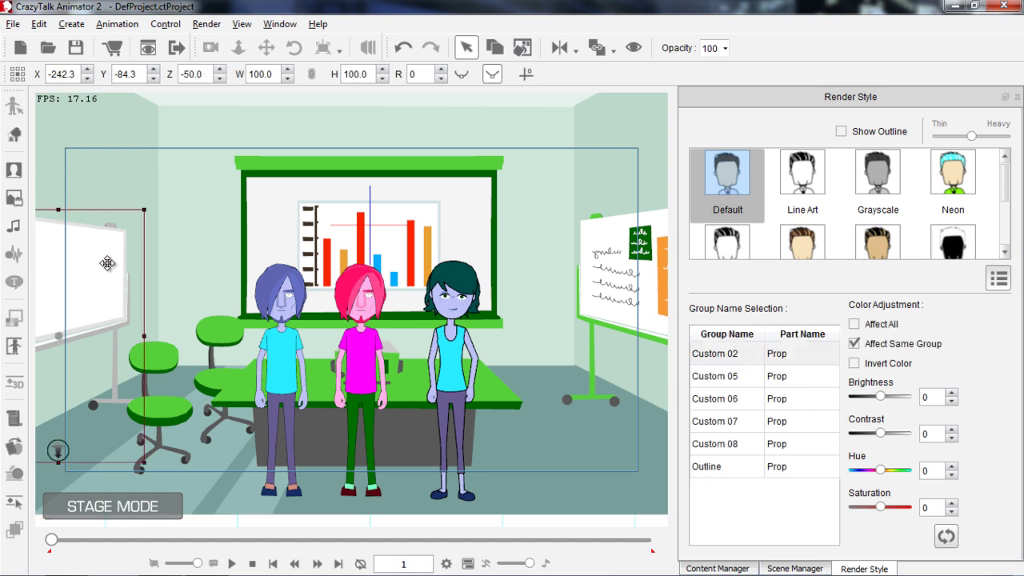
click(163, 399)
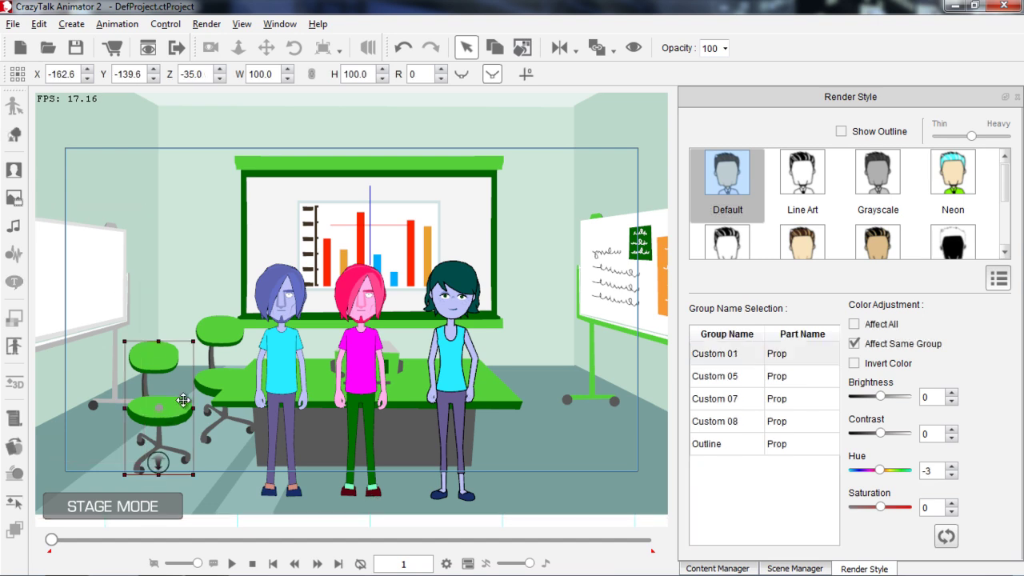
click(232, 388)
ctrl+click(324, 402)
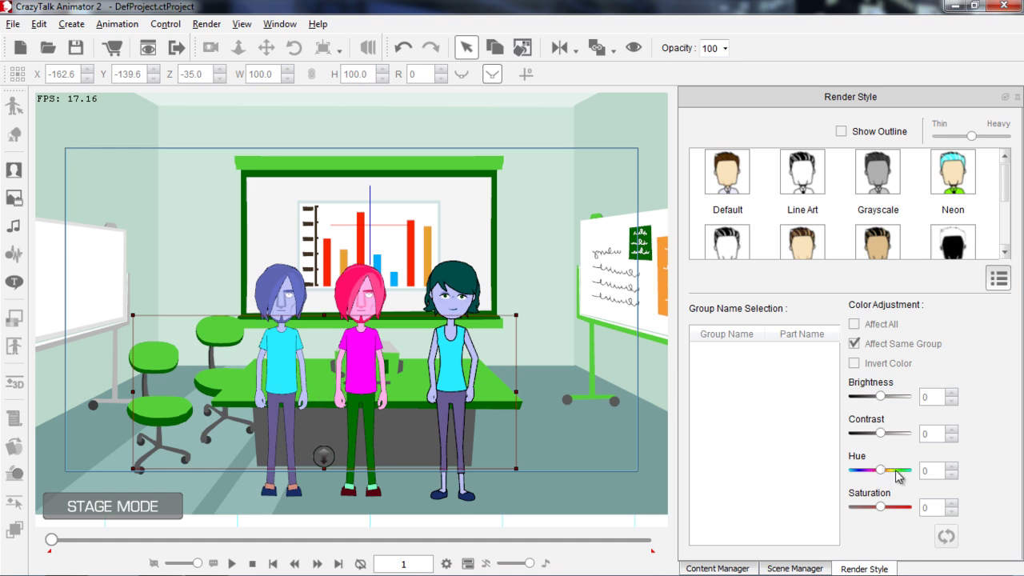
click(723, 178)
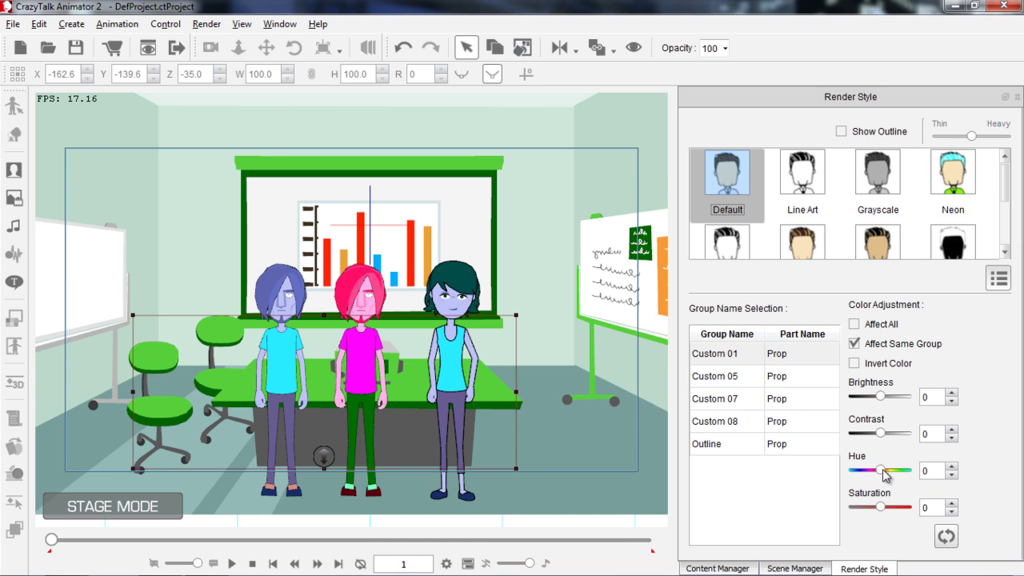
Enable Affect All and set the hue of both chairs and the meeting table to 124
mouse_move(882, 469)
mouse_down()
mouse_move(864, 470)
mouse_move(885, 477)
mouse_up()
click(854, 324)
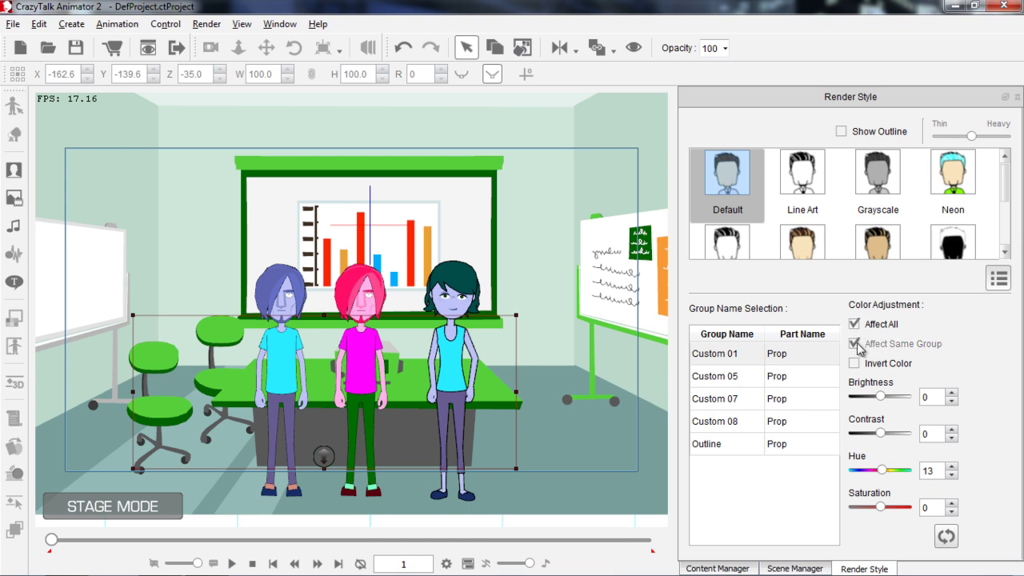
mouse_move(886, 478)
mouse_down()
mouse_move(868, 470)
mouse_move(901, 477)
mouse_up()
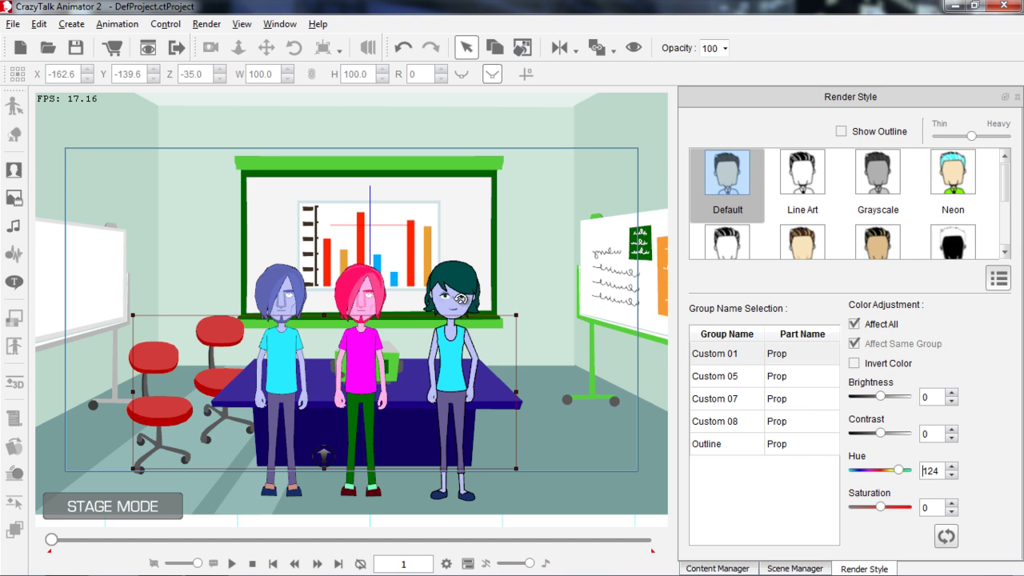
click(417, 405)
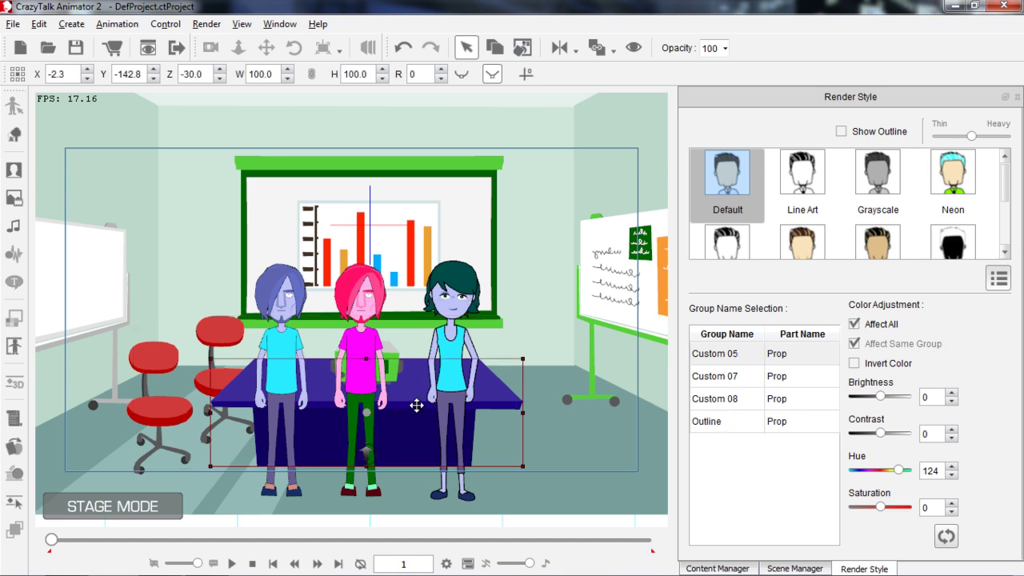
Open the front chair in Composer mode and start the Vector Grouping Tool on it
click(166, 416)
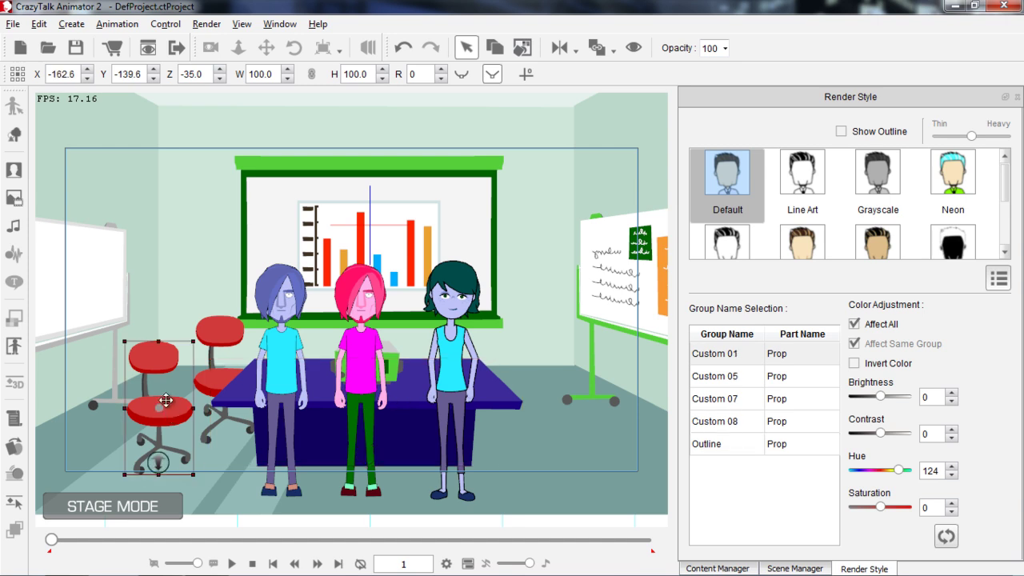
click(13, 135)
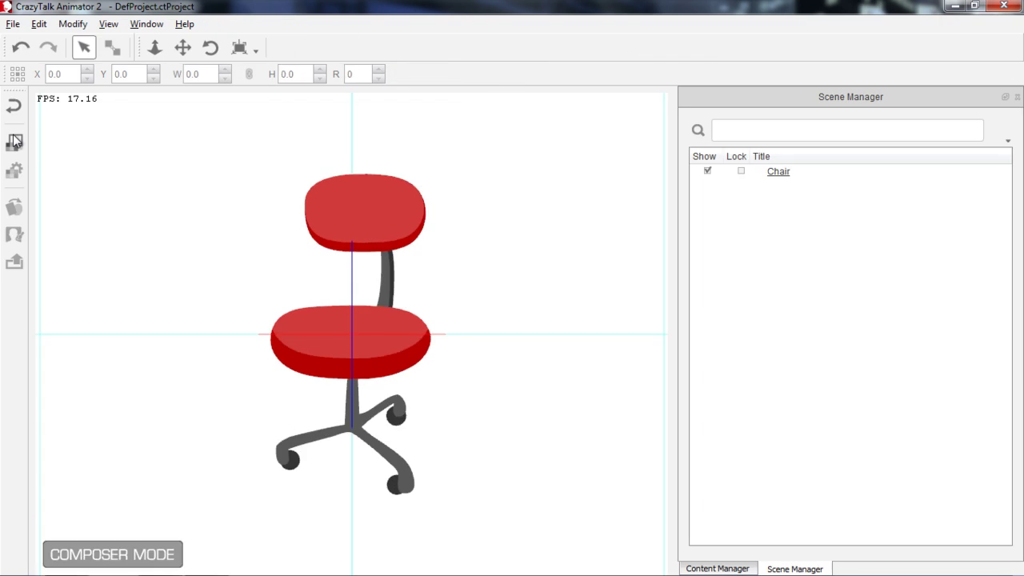
click(355, 344)
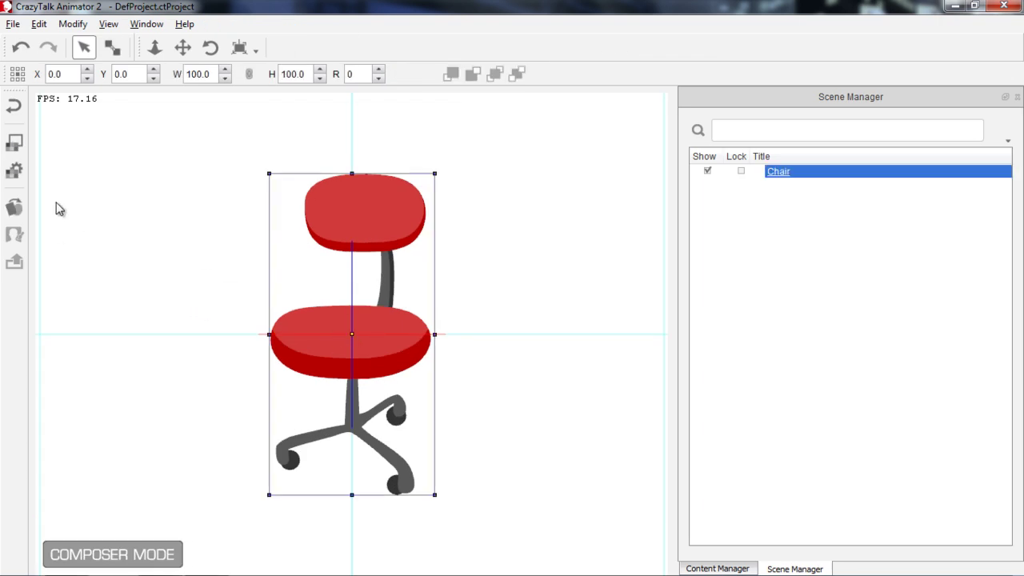
click(15, 173)
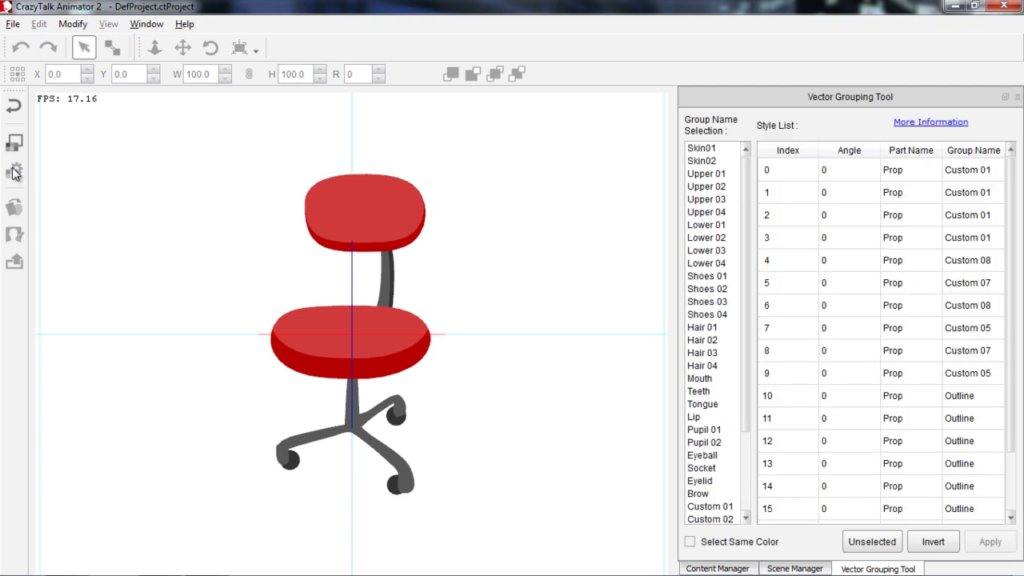
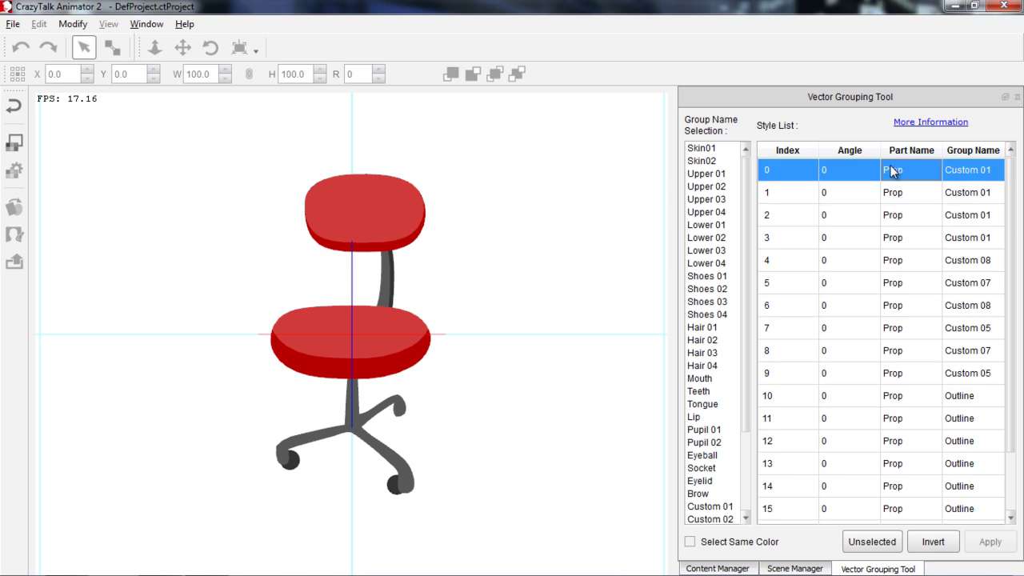
Highlight the chair's vector parts at index 5, 7 and 9 one after another to identify them
click(901, 293)
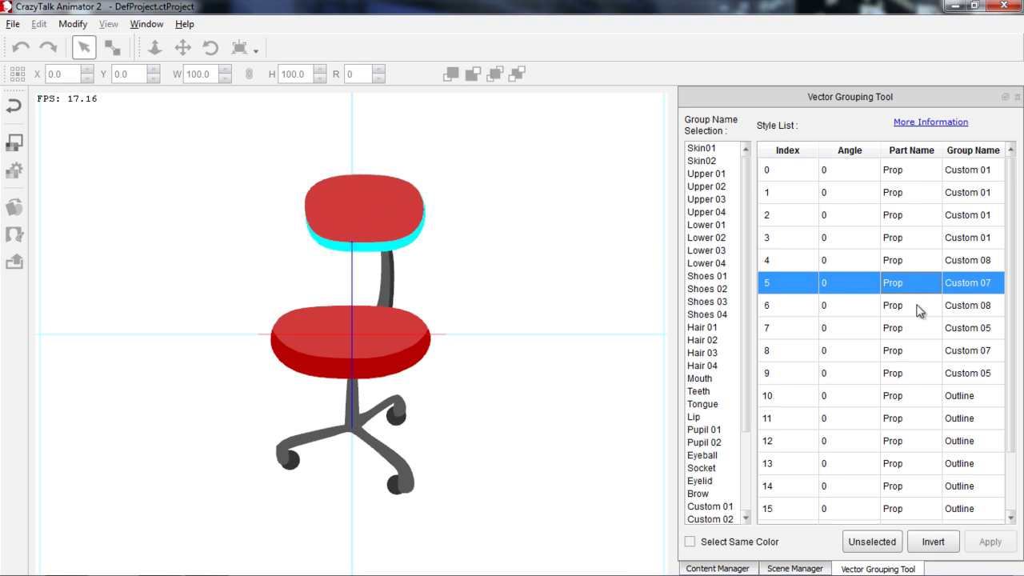
click(900, 330)
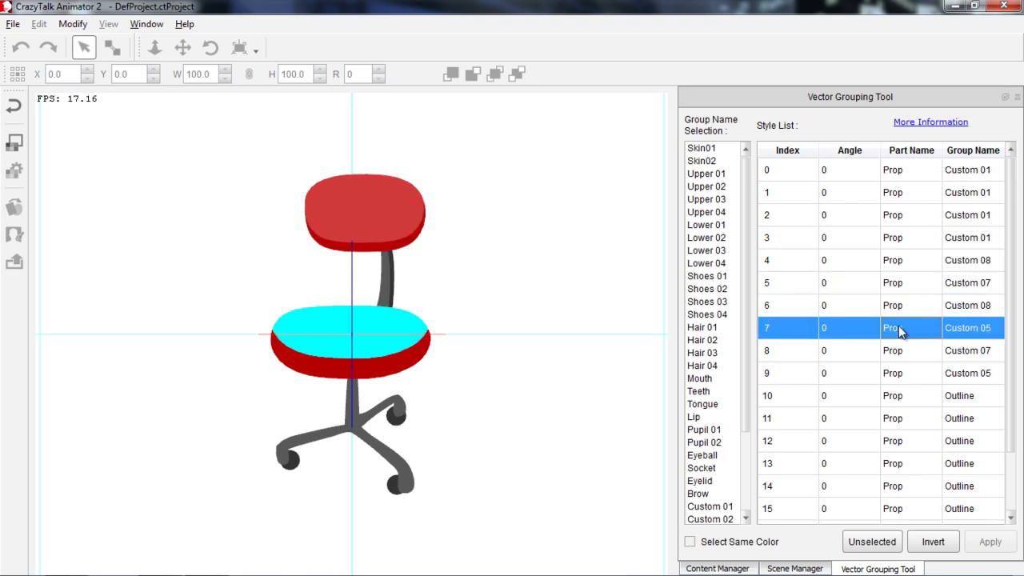
click(896, 374)
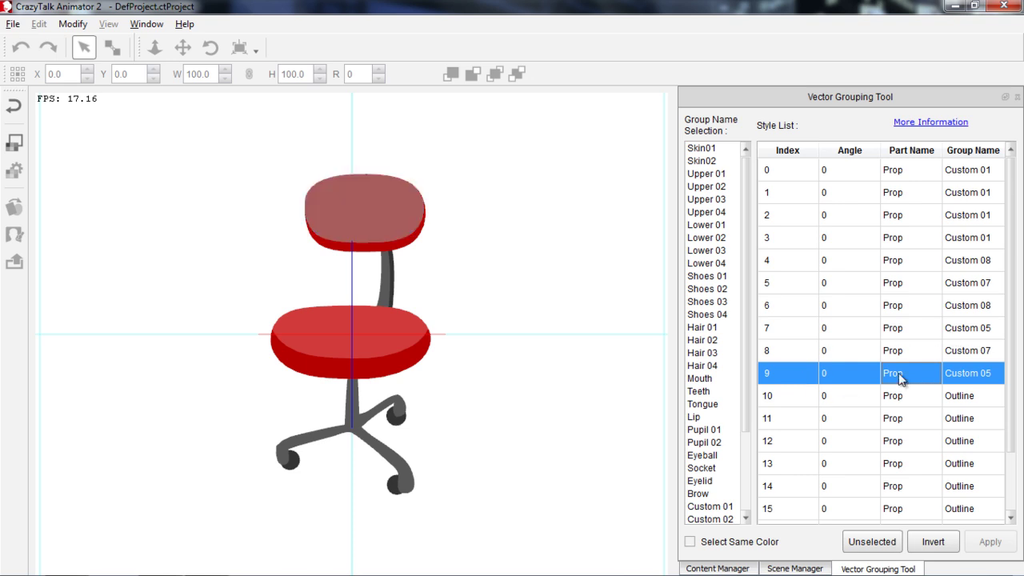
Enable Select Same Color, invert the part selection and invert it back, and select the Custom 07 part at index 8
click(690, 542)
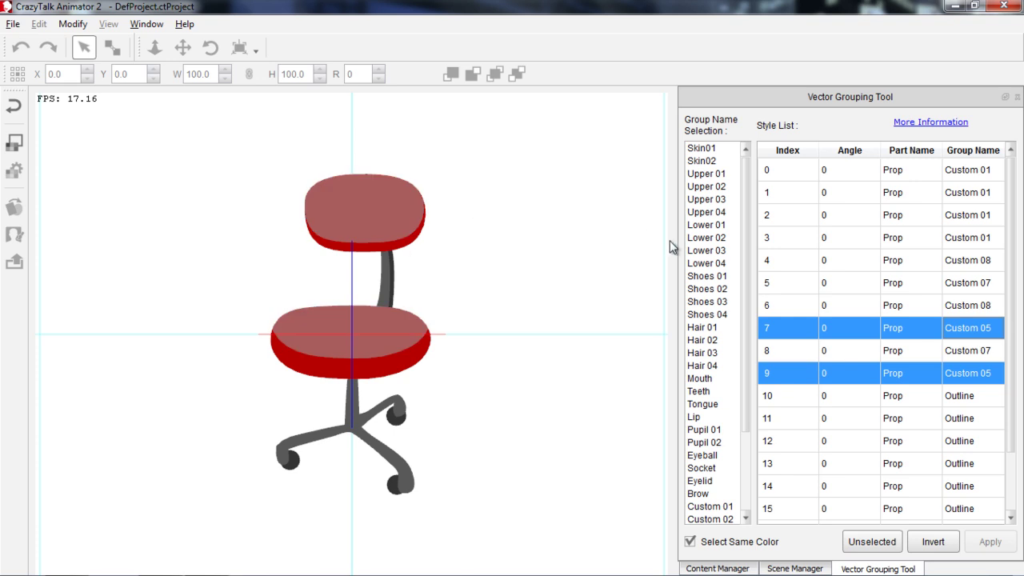
click(936, 541)
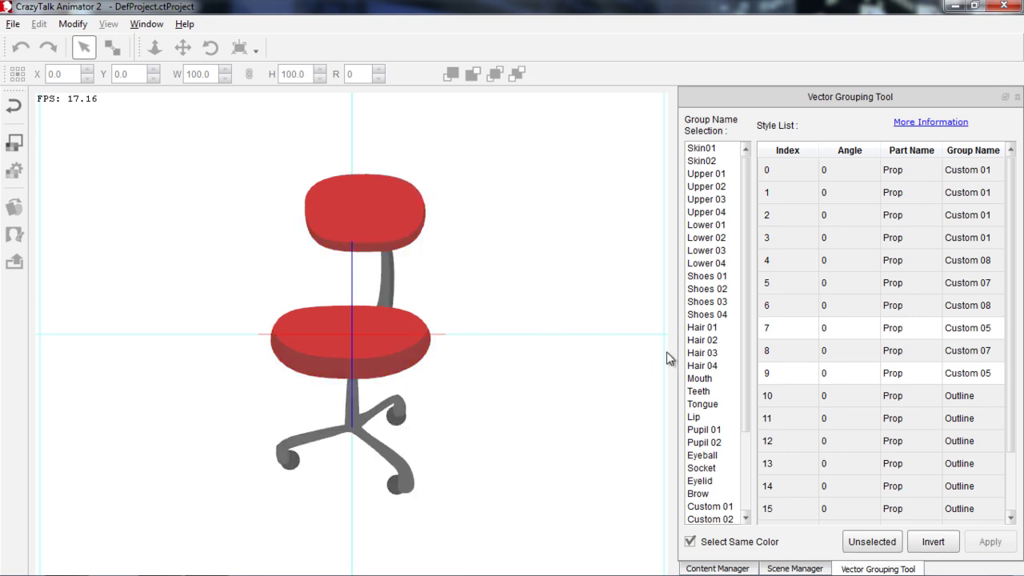
click(928, 541)
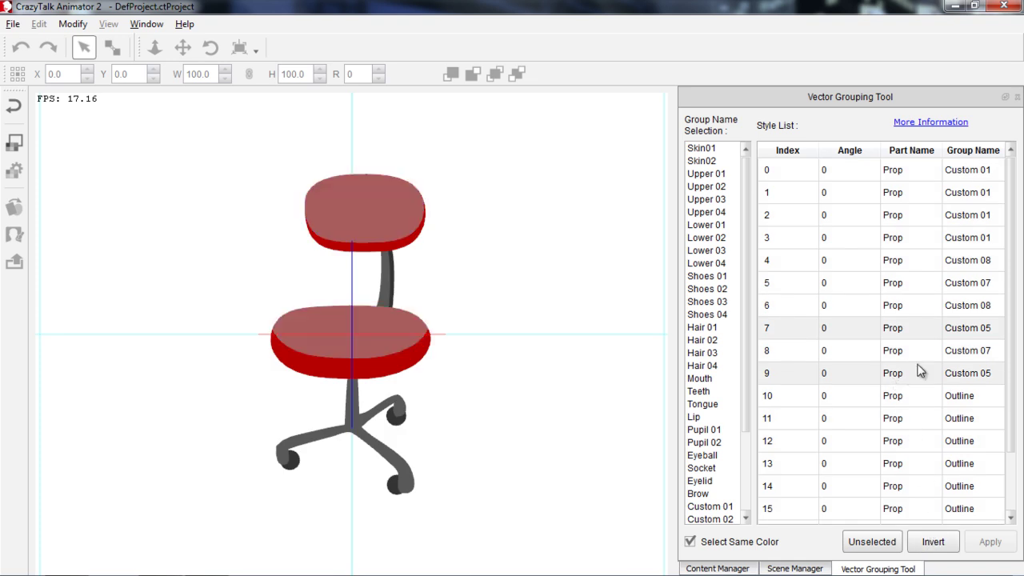
click(964, 352)
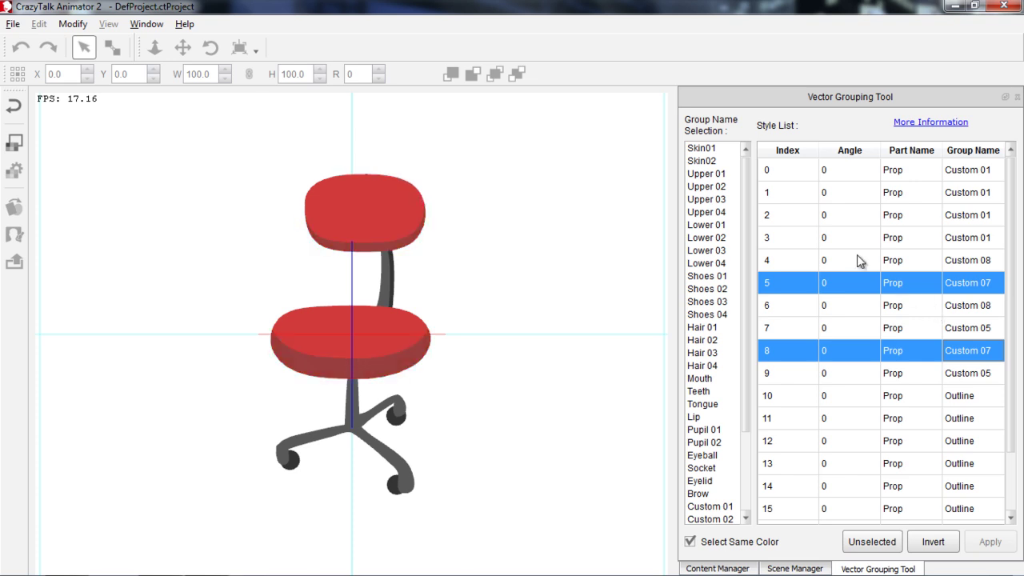
Reassign the selected Custom 07 parts of the chair at index 5 and 8 to the Custom 05 group
click(743, 264)
scroll(745, 247, down, 3)
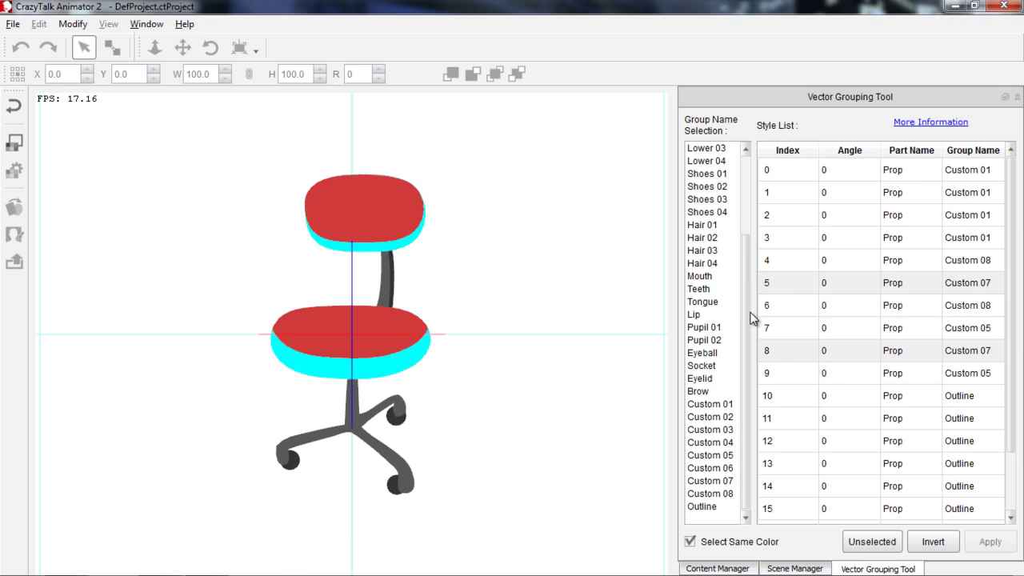
click(715, 455)
click(718, 456)
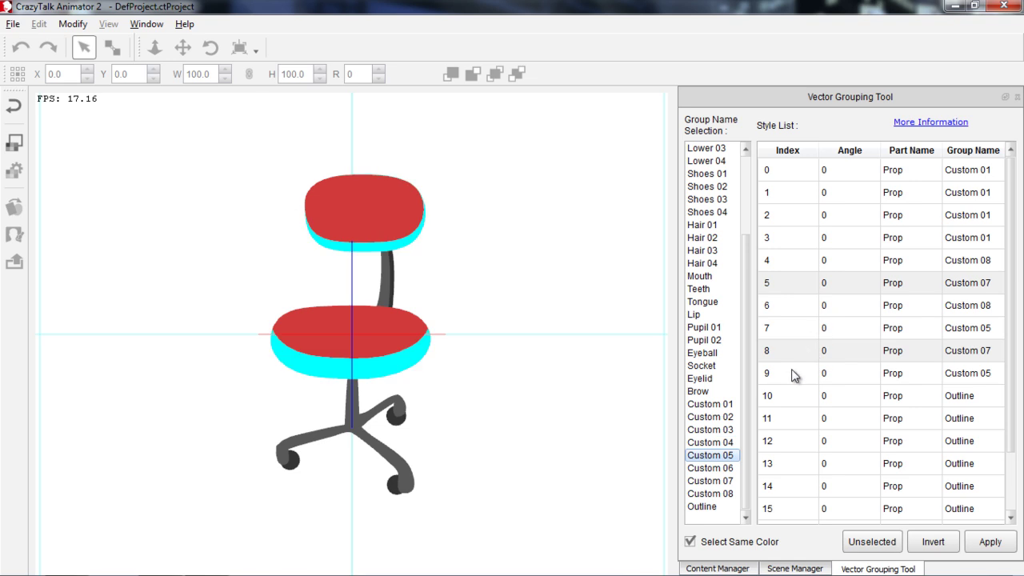
click(726, 452)
click(992, 543)
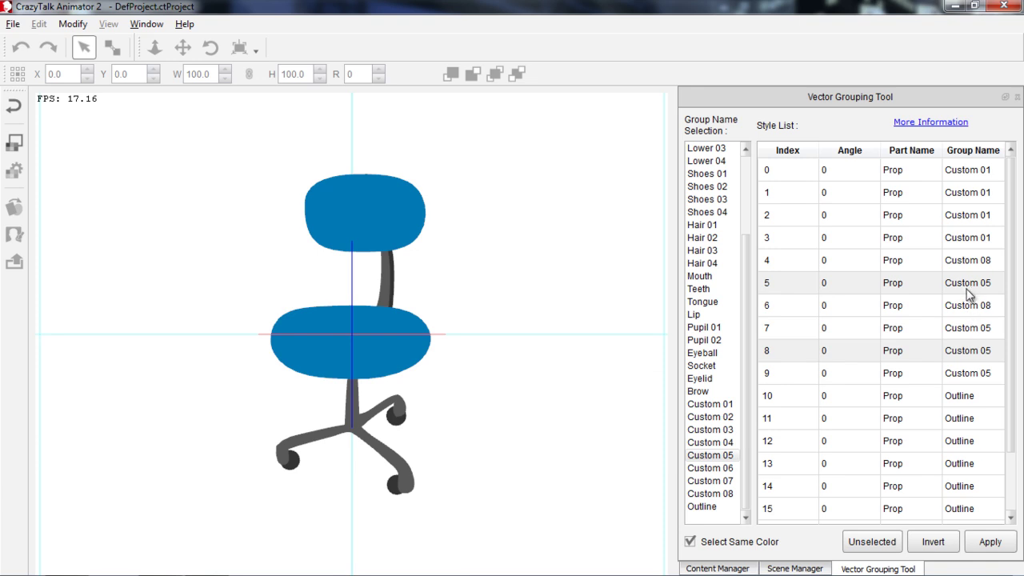
Highlight the chair's Custom 05 parts and its Custom 08 parts in turn, and return from Composer mode to the stage
click(968, 329)
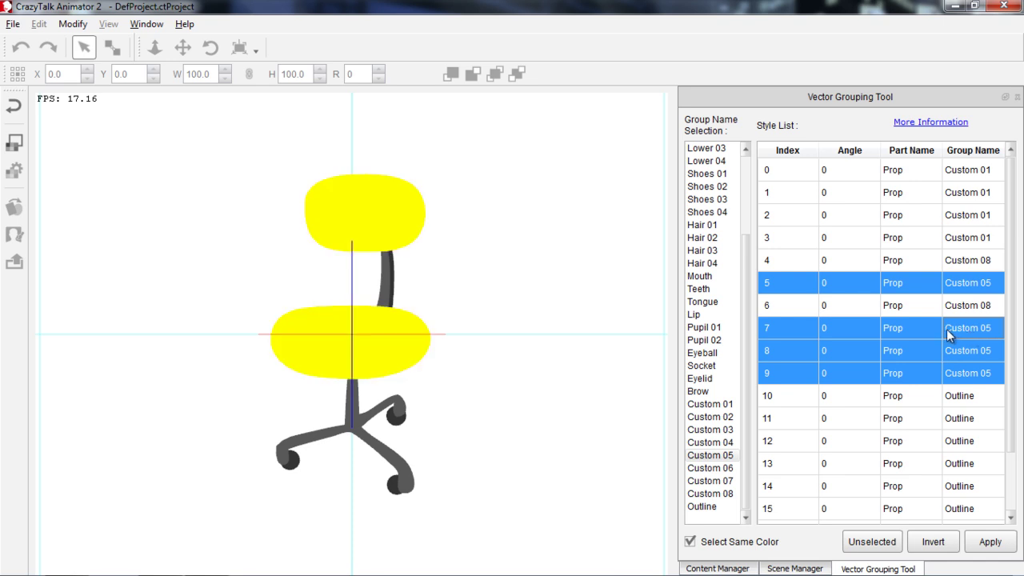
click(918, 312)
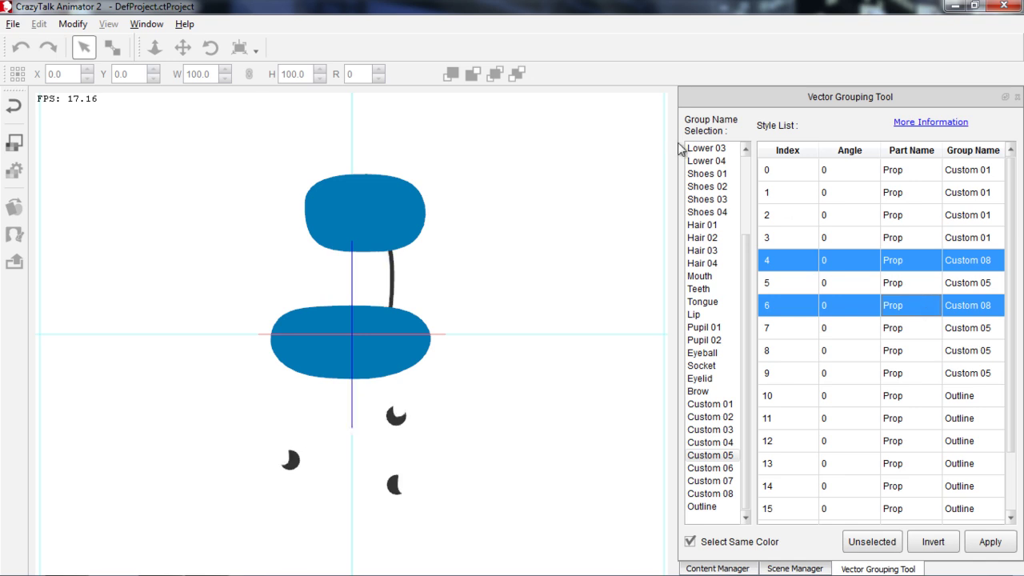
click(12, 105)
click(12, 104)
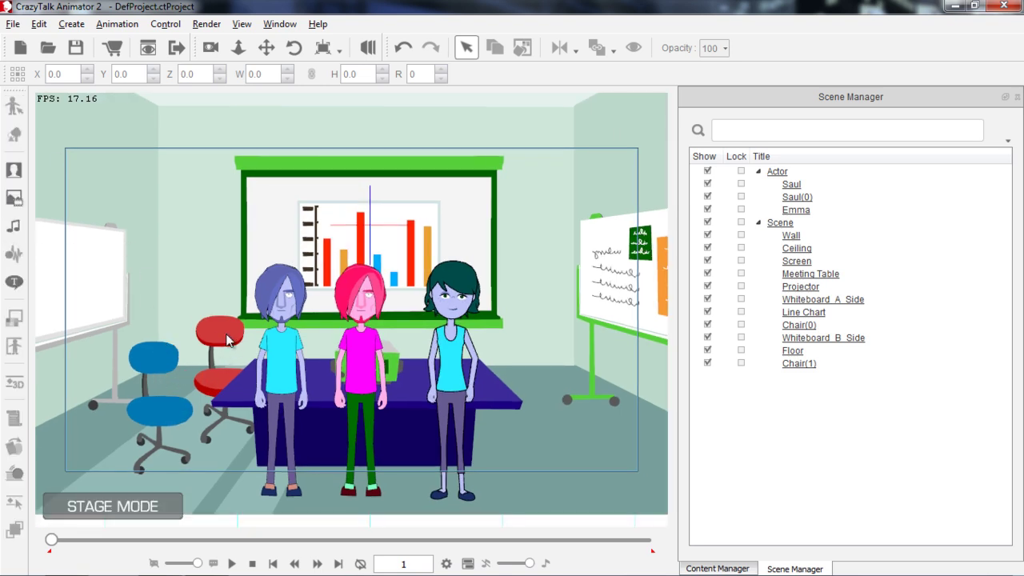
Open the front chair's render style, disable Affect All and set the hue of its Custom 05 group to -63
click(157, 357)
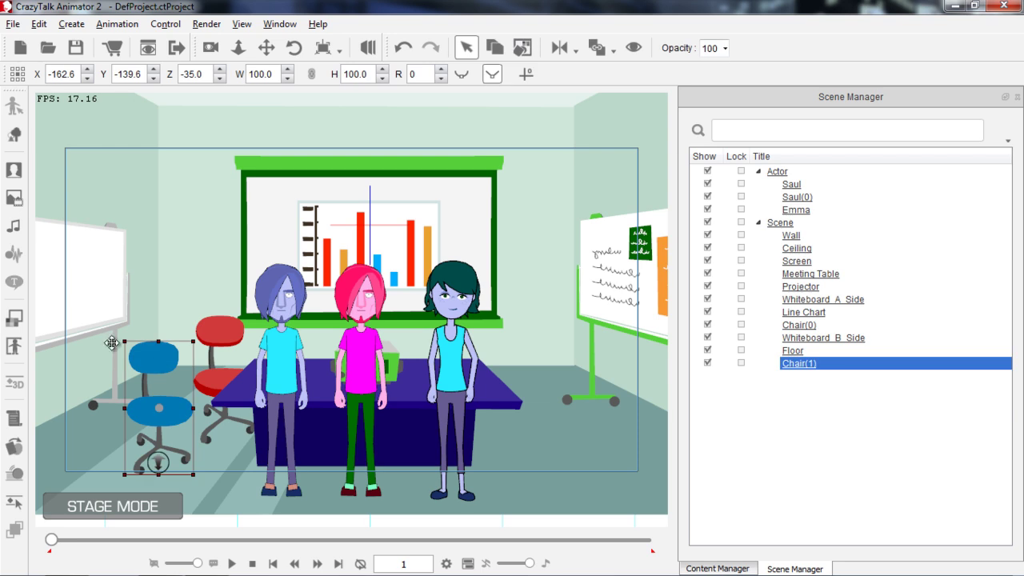
click(14, 316)
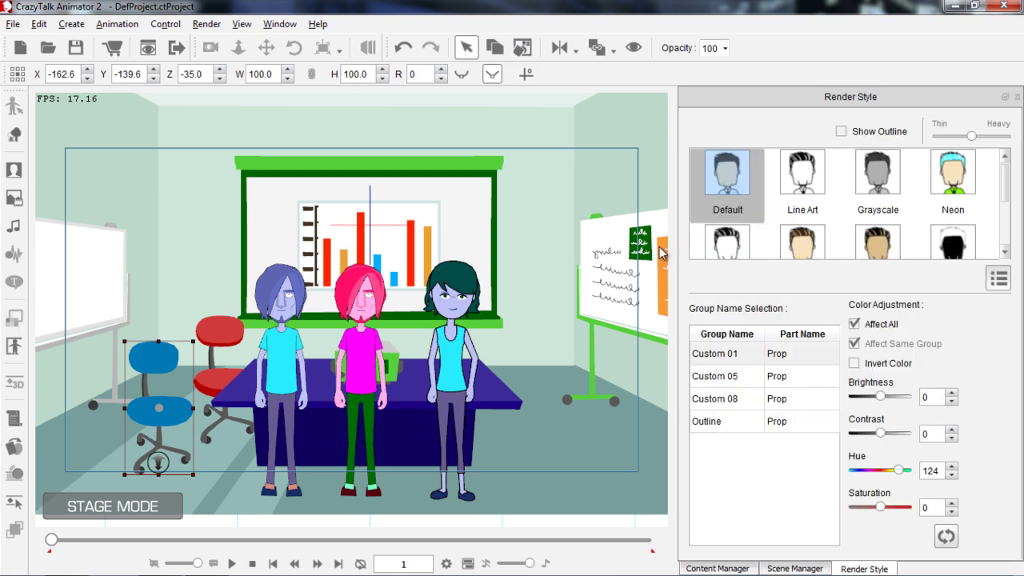
click(854, 324)
click(719, 375)
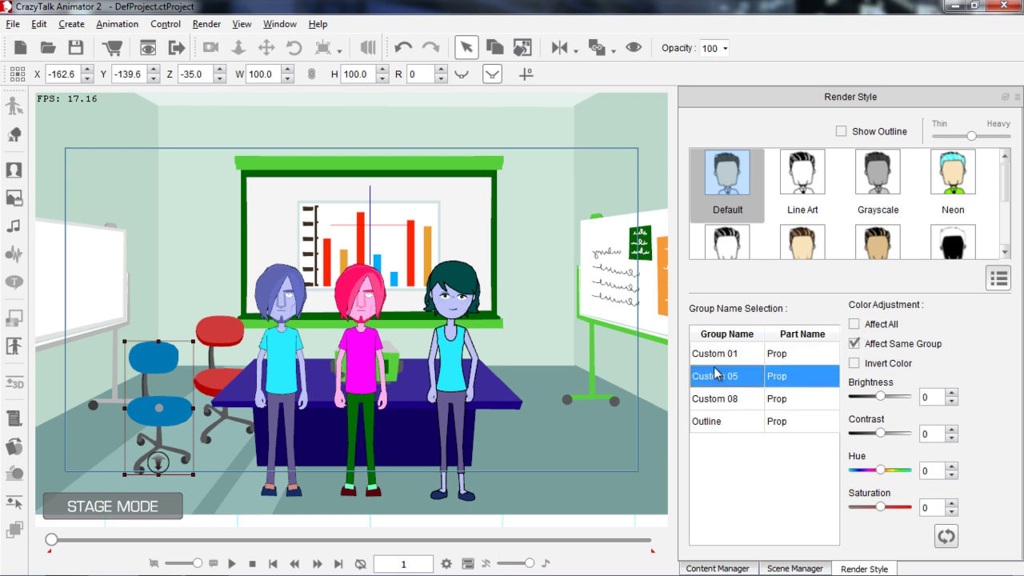
mouse_move(880, 470)
mouse_down()
mouse_move(885, 477)
mouse_move(872, 478)
mouse_up()
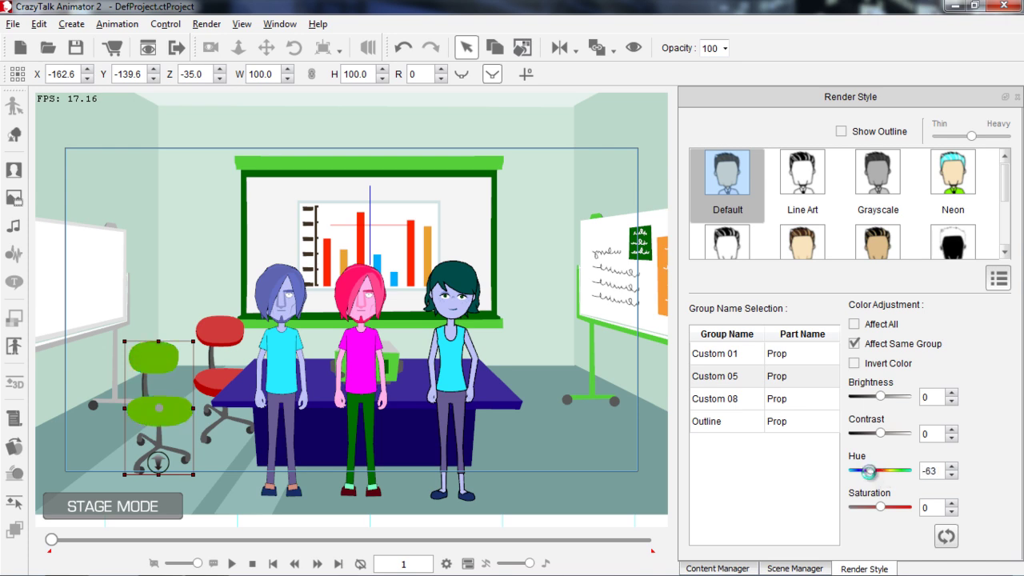